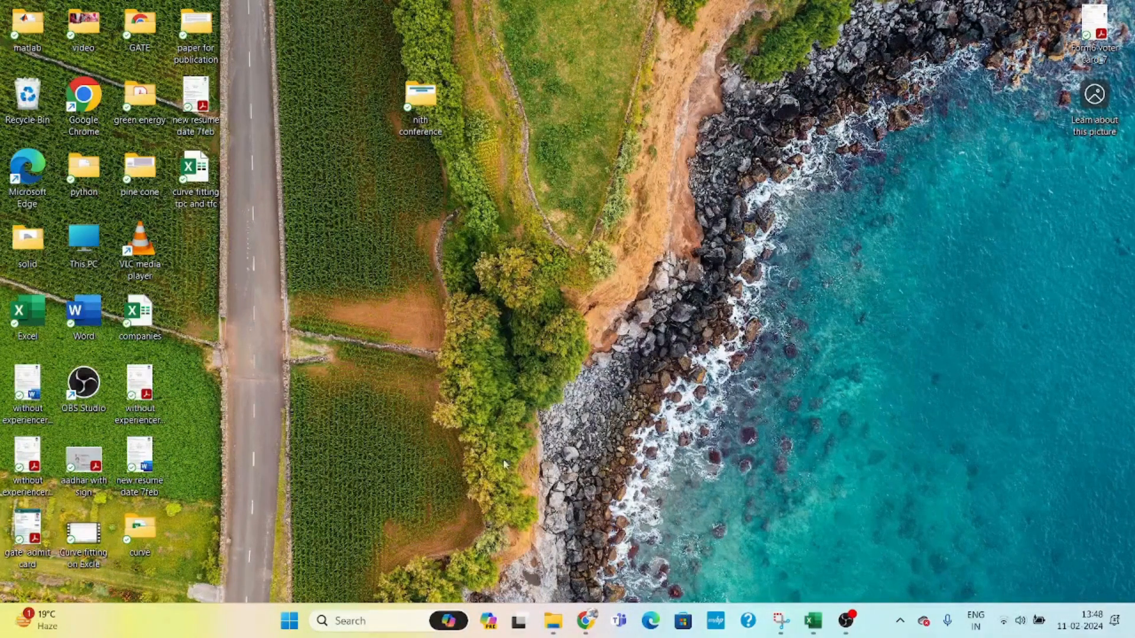
- Switch to Excel and format the headers A1:C1 with a yellow fill and font size 12
{"action": "left_click", "coordinate": [756, 584]}
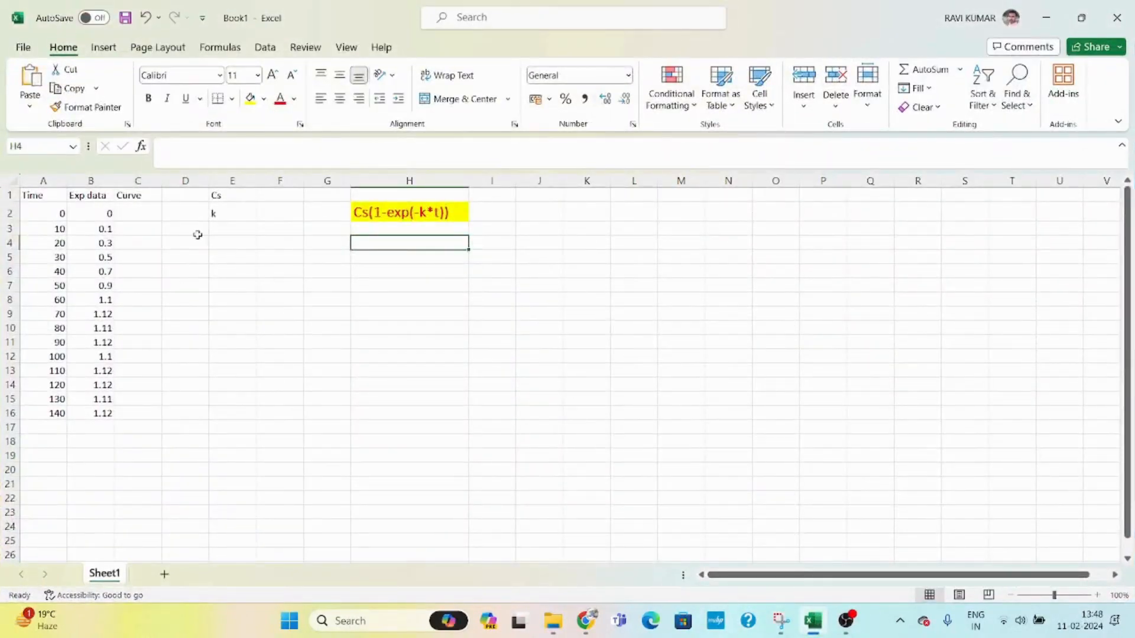
{"action": "left_click_drag", "start_coordinate": [51, 200], "coordinate": [127, 198]}
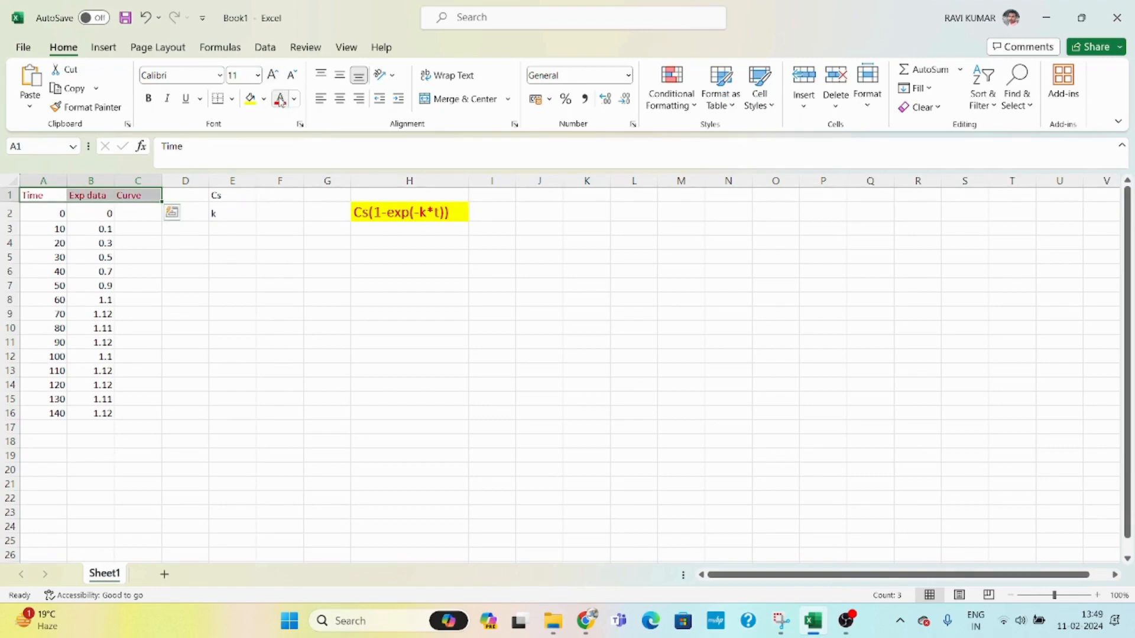
{"action": "left_click", "coordinate": [250, 102]}
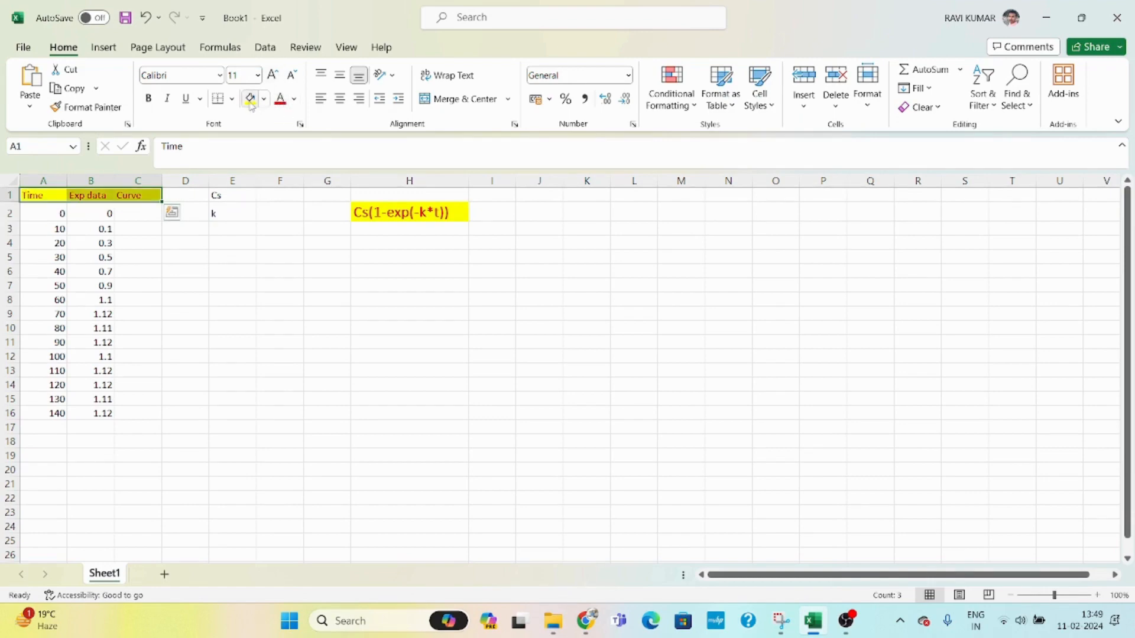
{"action": "left_click", "coordinate": [241, 75]}
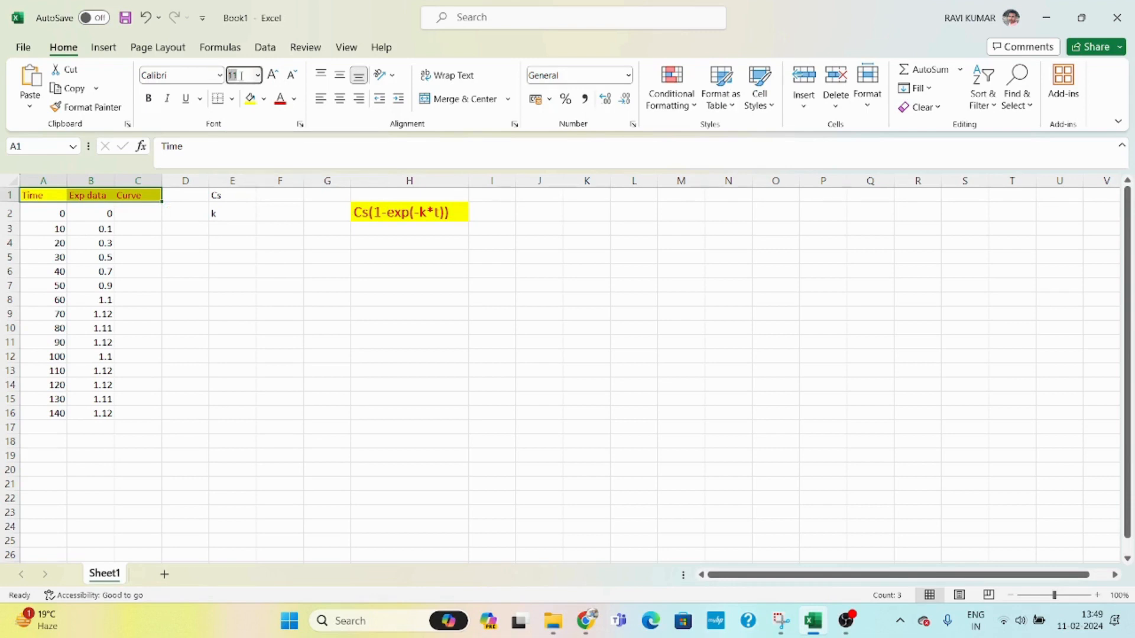
{"action": "type", "text": "12"}
{"action": "key", "text": "Return"}
- Make the headers A1:C1 bold and widen column C
{"action": "left_click", "coordinate": [219, 213]}
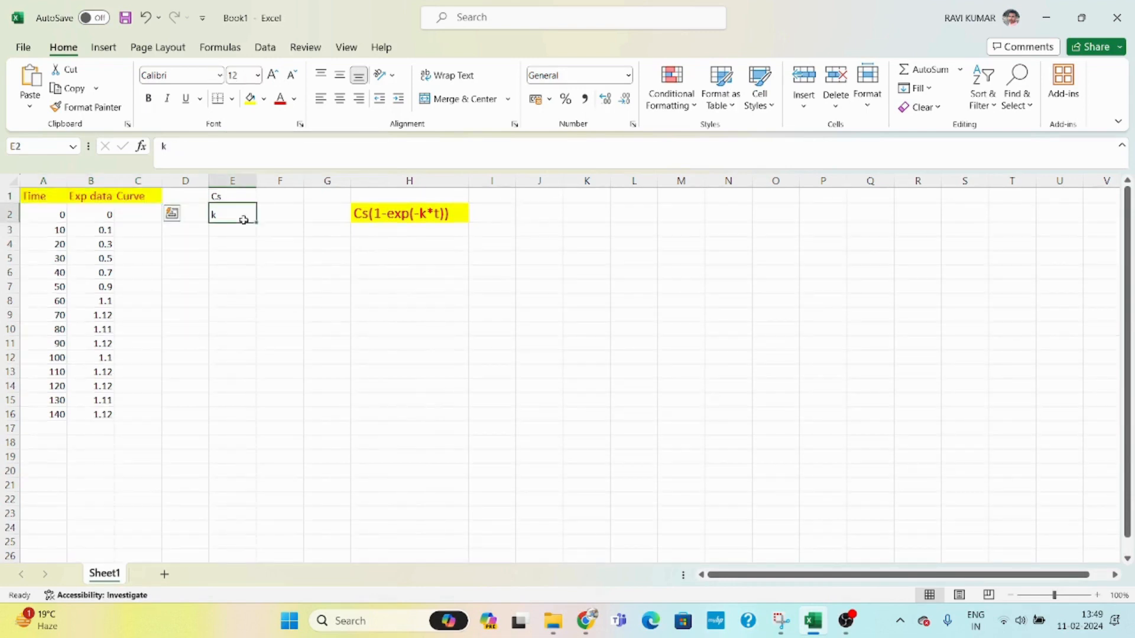
{"action": "left_click_drag", "start_coordinate": [50, 196], "coordinate": [128, 197]}
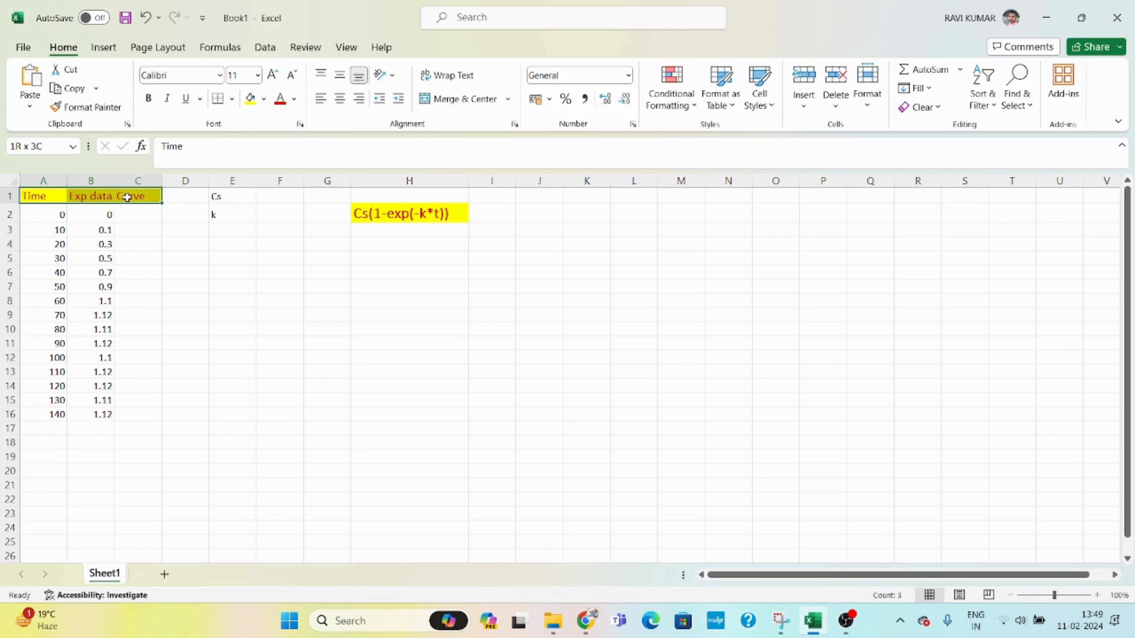
{"action": "left_click", "coordinate": [148, 98]}
{"action": "left_click", "coordinate": [123, 224]}
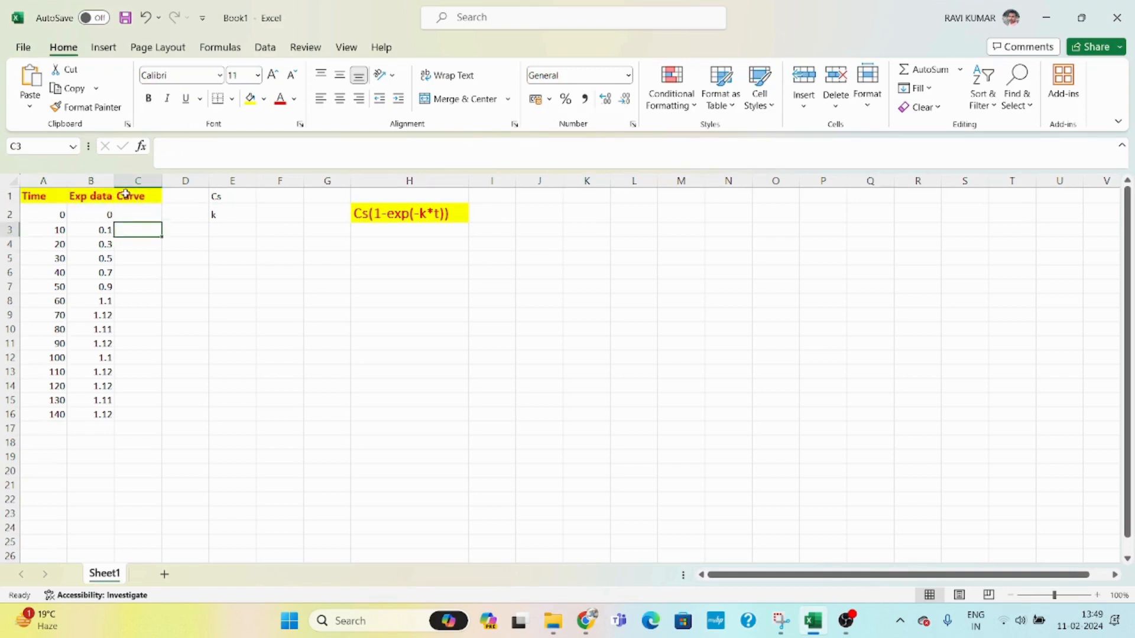
{"action": "left_click_drag", "start_coordinate": [163, 179], "coordinate": [193, 178]}
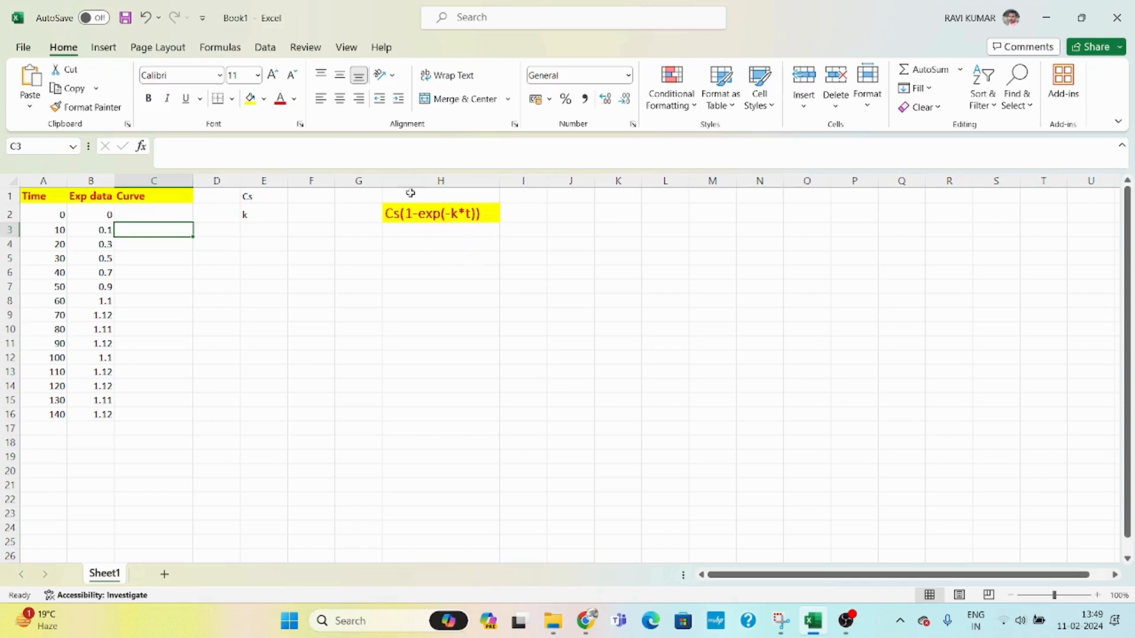
- Fill the Cs and k parameter cells E1:F2 with a light orange colour
{"action": "left_click_drag", "start_coordinate": [250, 194], "coordinate": [296, 217]}
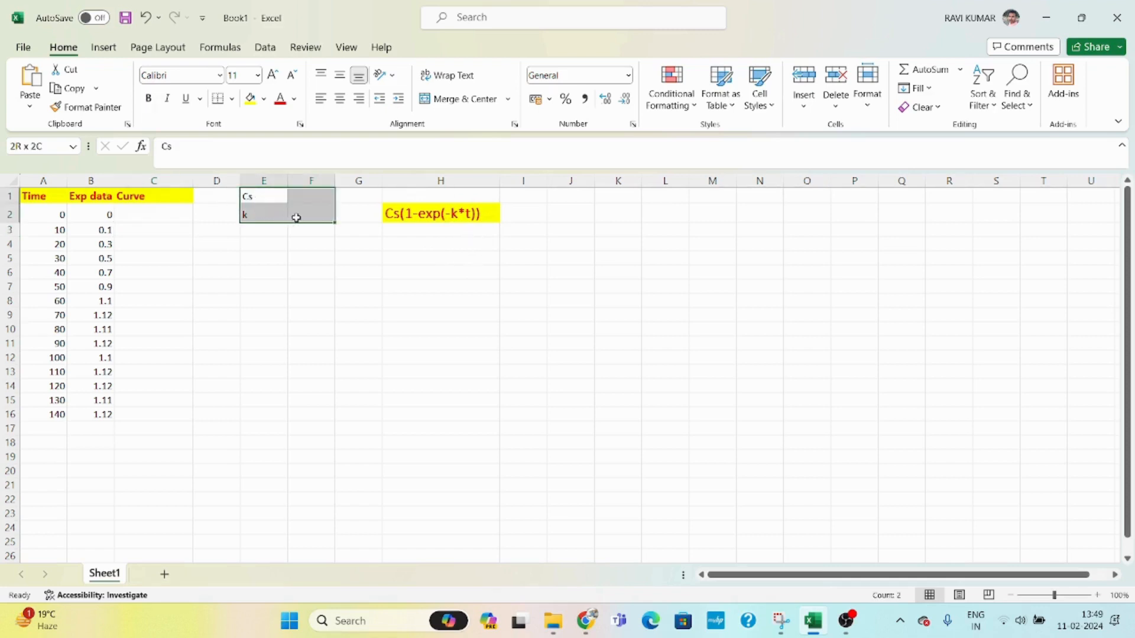
{"action": "left_click", "coordinate": [264, 99]}
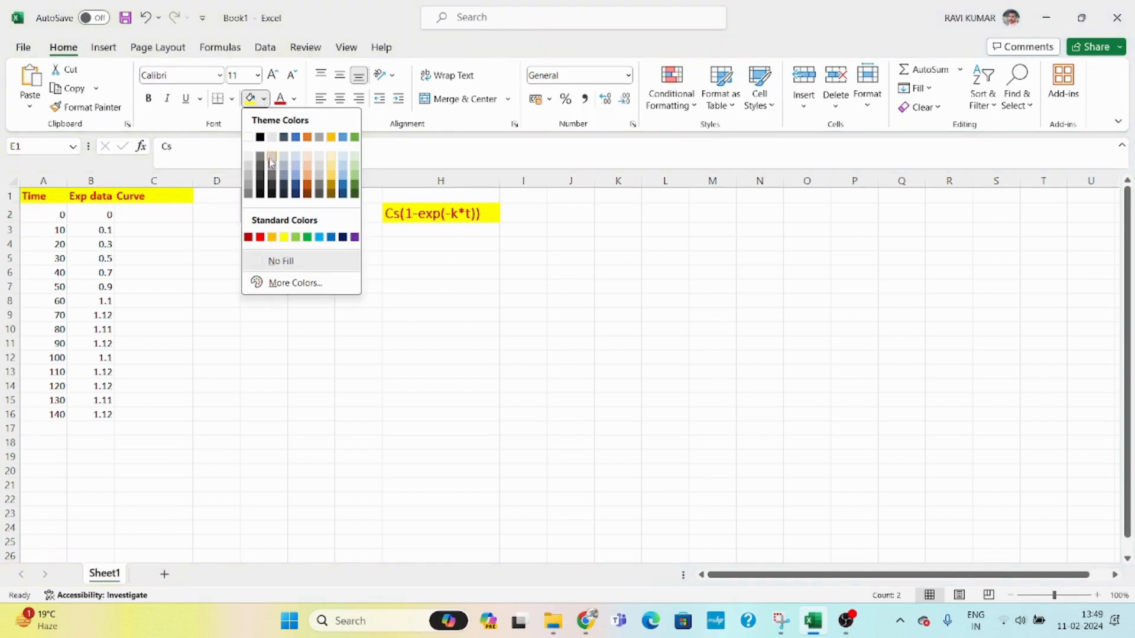
{"action": "left_click", "coordinate": [306, 156]}
{"action": "left_click", "coordinate": [361, 272]}
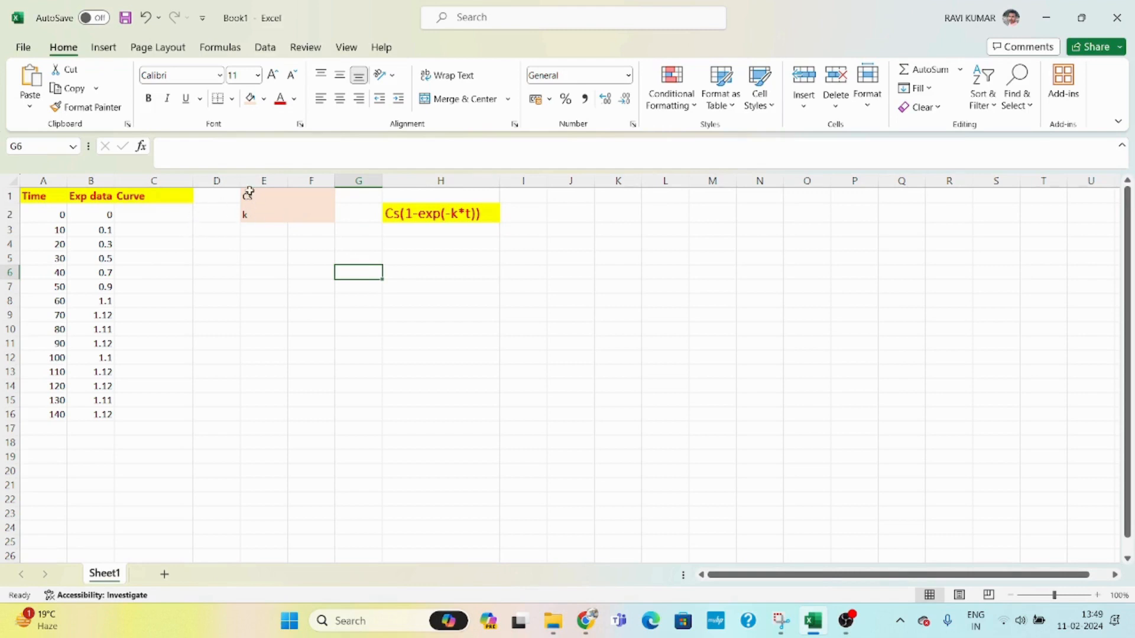
- Insert three blank columns between the data columns and the Cs/k parameter cells
{"action": "right_click", "coordinate": [227, 176]}
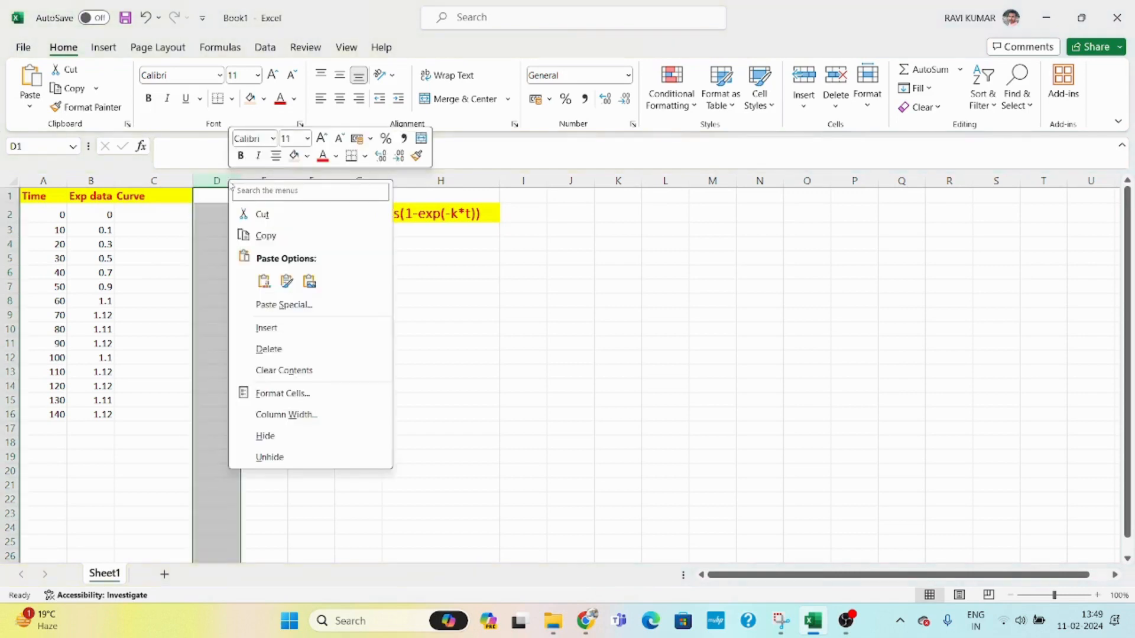
{"action": "left_click", "coordinate": [294, 327]}
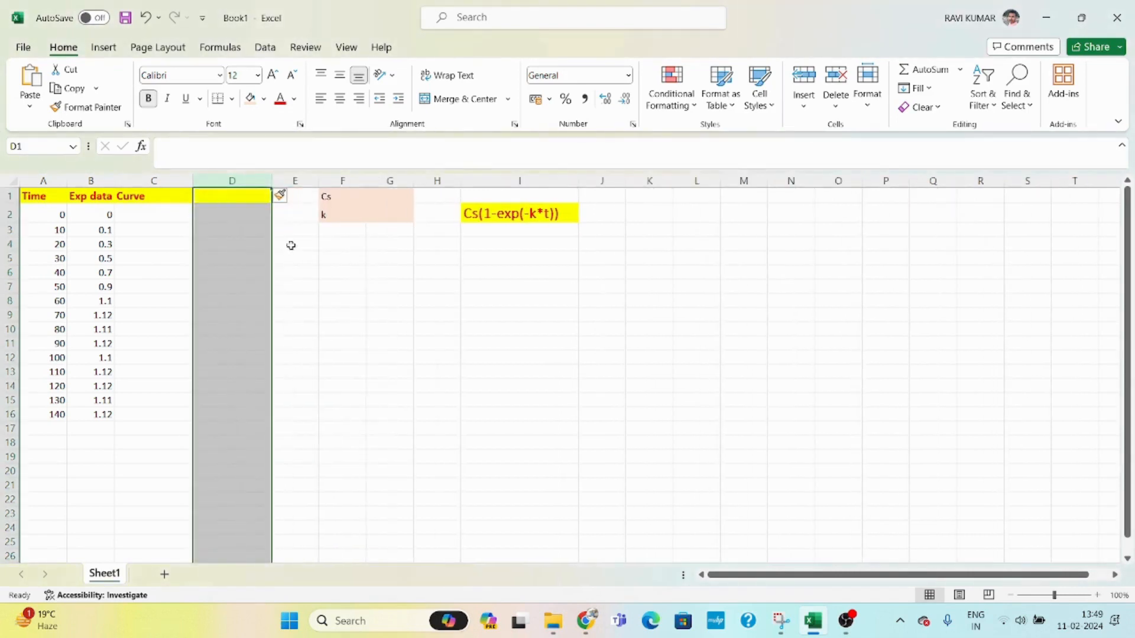
{"action": "left_click", "coordinate": [296, 179]}
{"action": "right_click", "coordinate": [297, 181]}
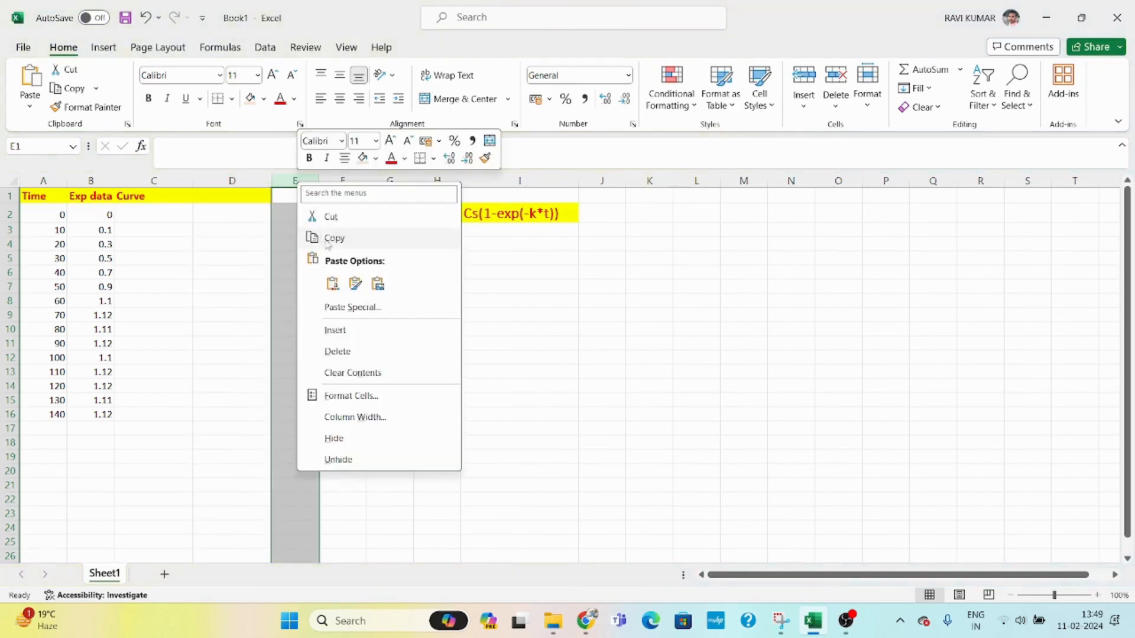
{"action": "left_click", "coordinate": [334, 329]}
{"action": "right_click", "coordinate": [327, 182]}
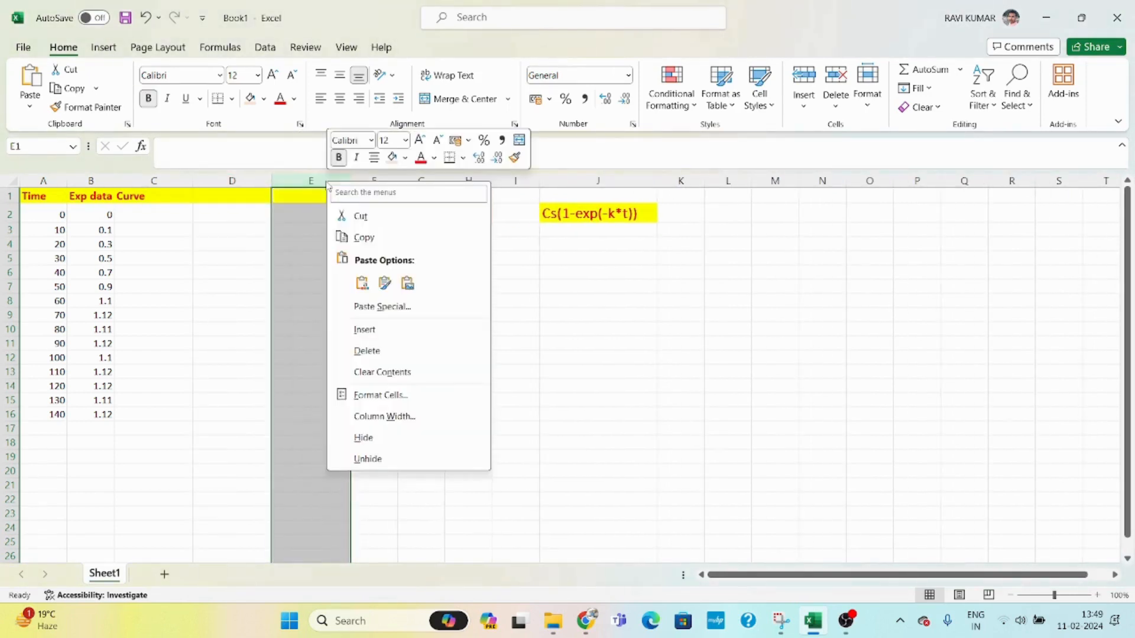
{"action": "left_click", "coordinate": [376, 336]}
{"action": "left_click", "coordinate": [300, 303]}
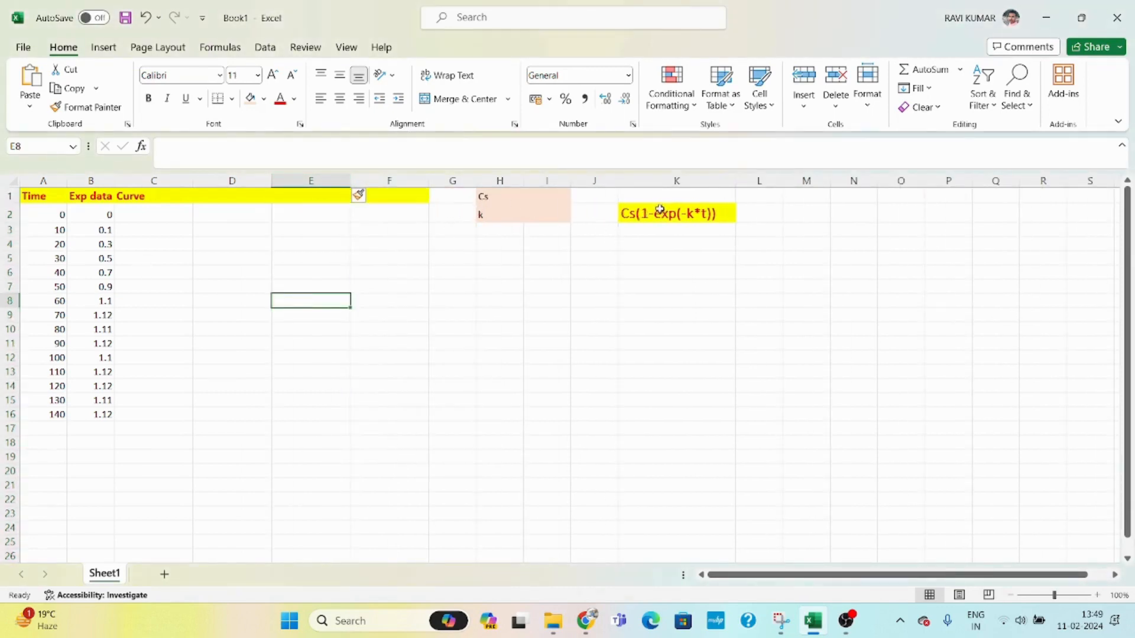
- Insert an empty scatter chart on the sheet
{"action": "left_click_drag", "start_coordinate": [615, 194], "coordinate": [709, 243]}
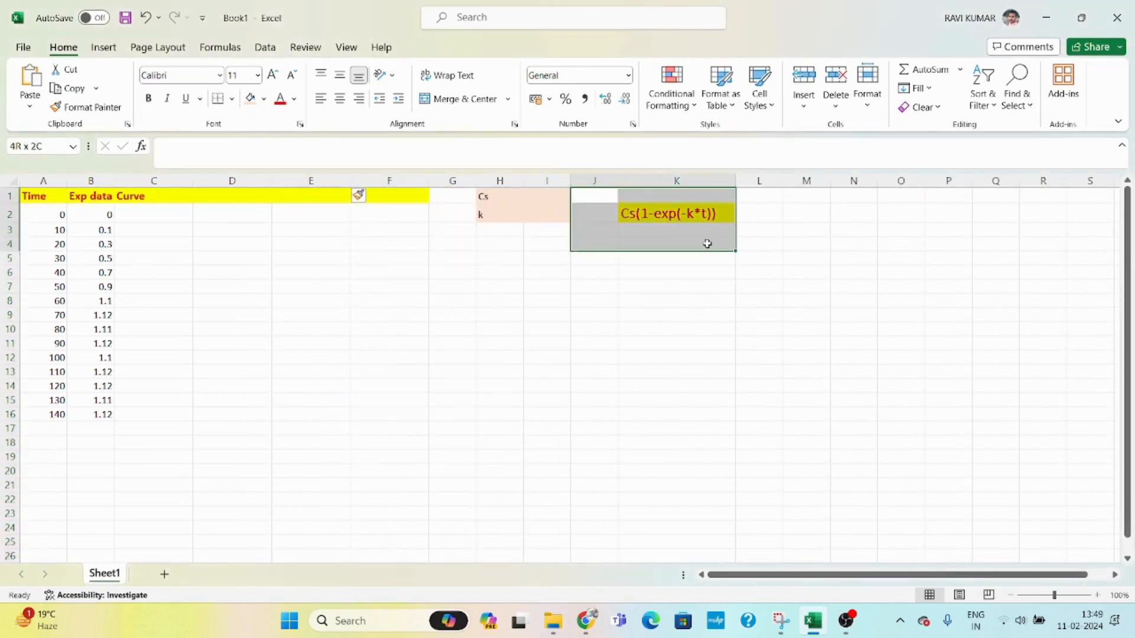
{"action": "left_click", "coordinate": [797, 241]}
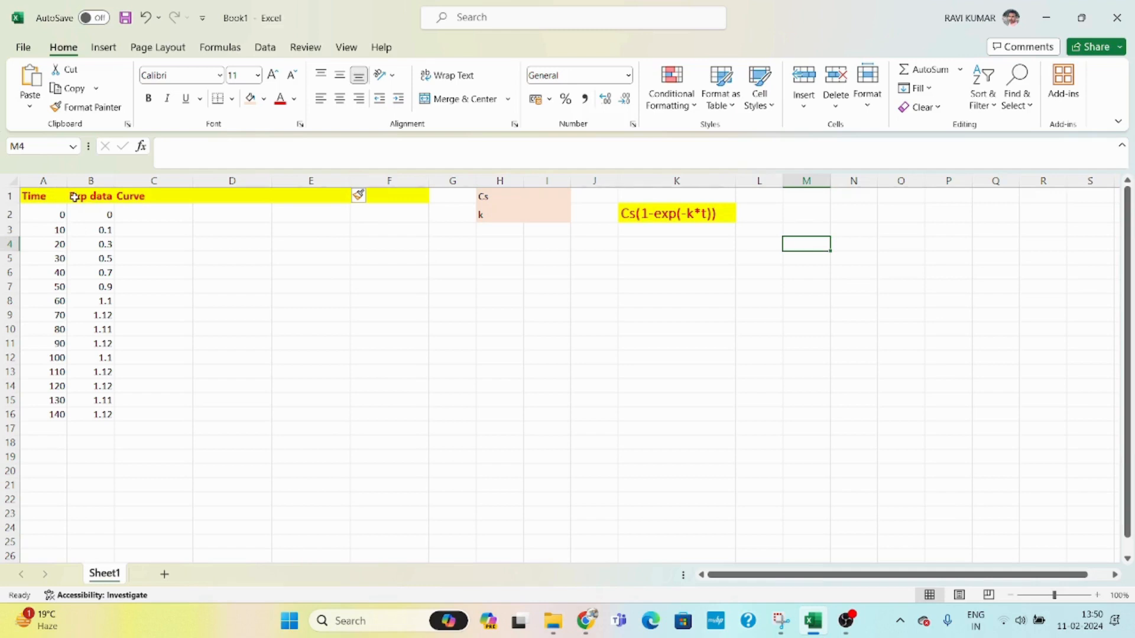
{"action": "left_click", "coordinate": [105, 47]}
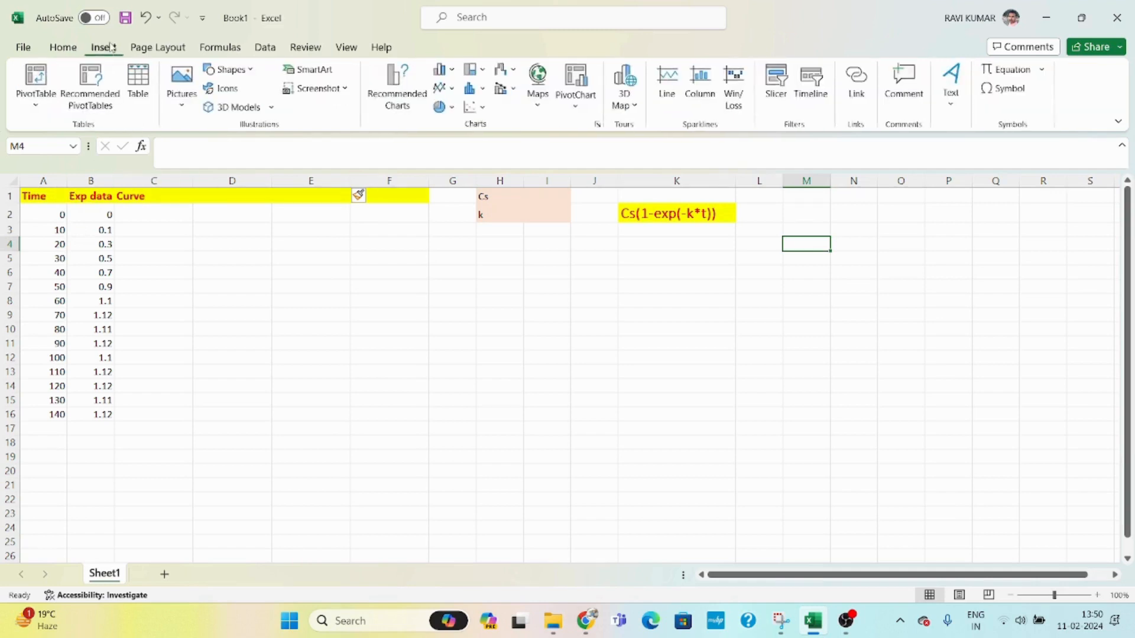
{"action": "left_click", "coordinate": [482, 109]}
{"action": "left_click", "coordinate": [482, 159]}
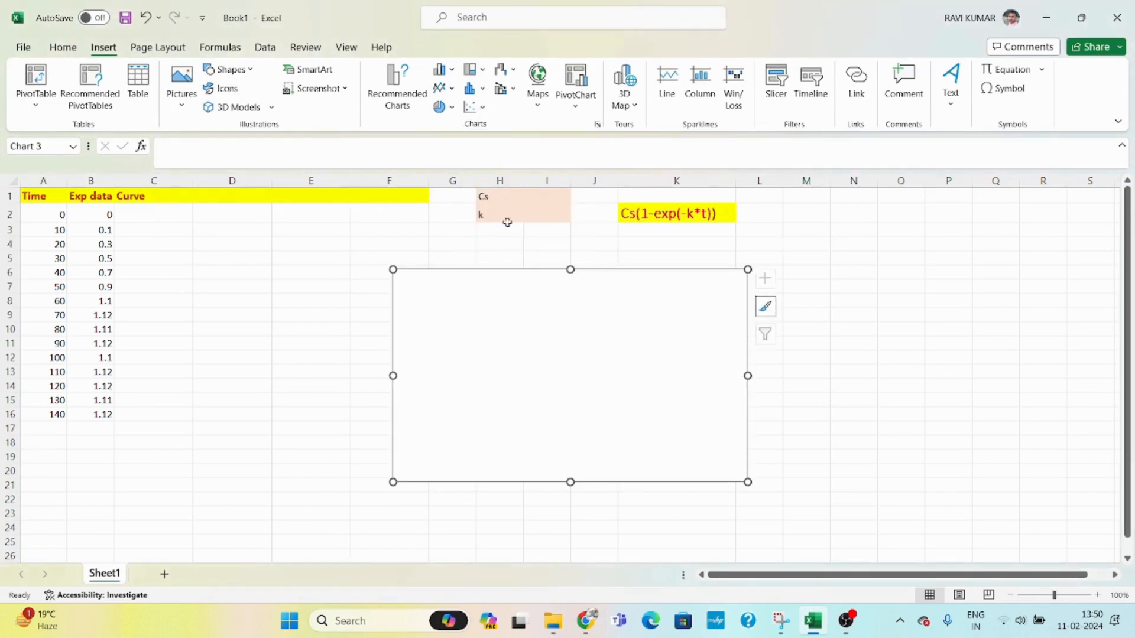
- Open the chart's data source and add a new series named Exp data
{"action": "right_click", "coordinate": [575, 310]}
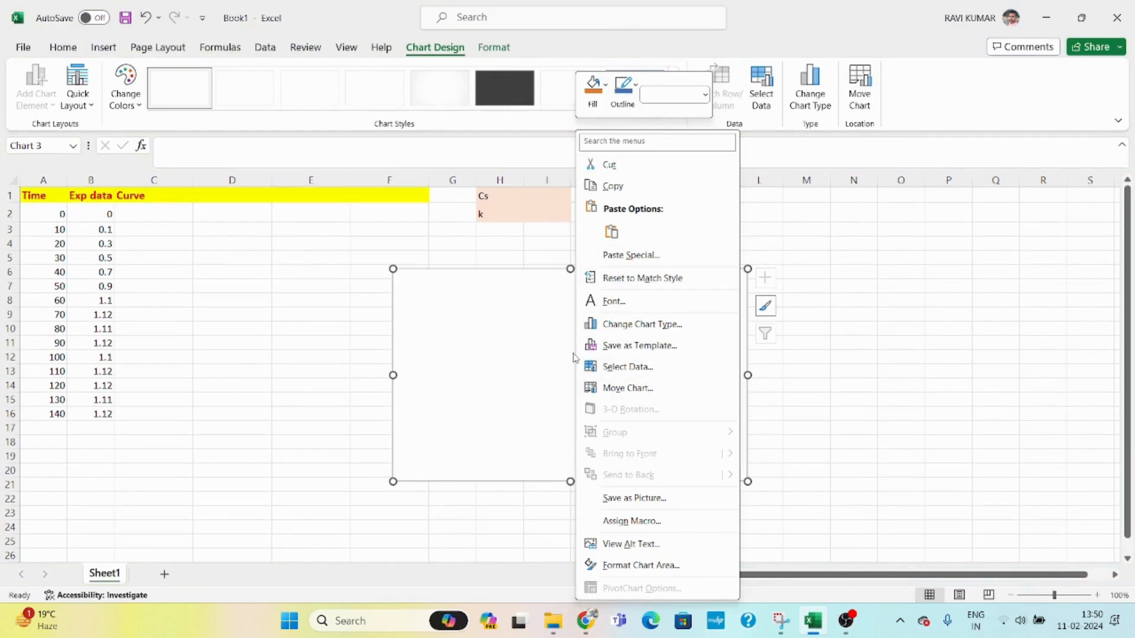
{"action": "left_click", "coordinate": [619, 368]}
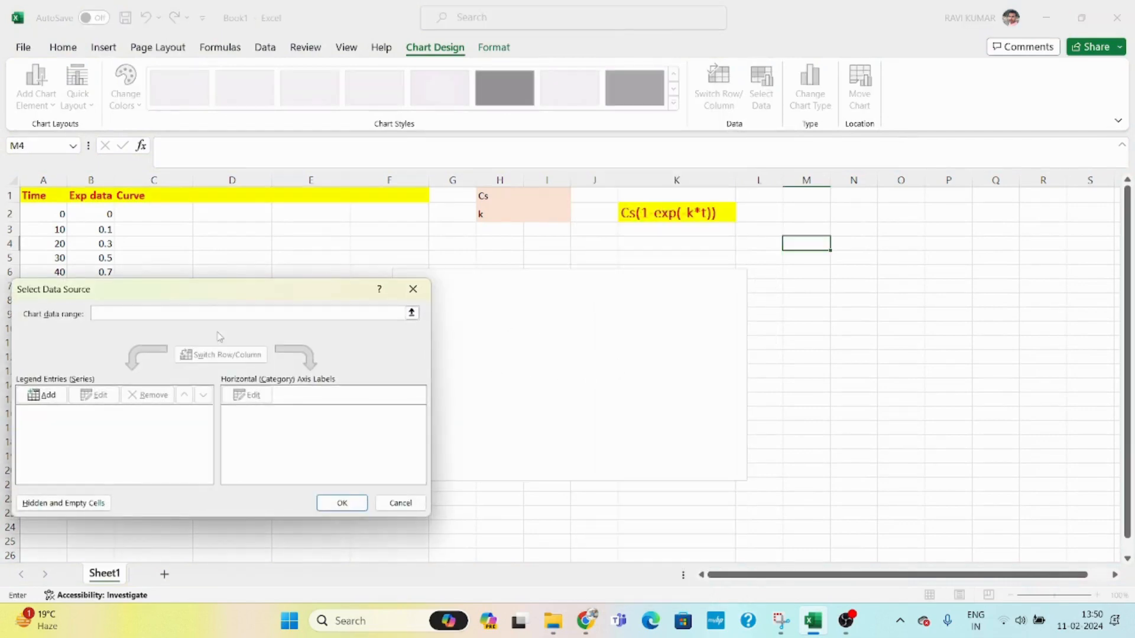
{"action": "left_click", "coordinate": [49, 397]}
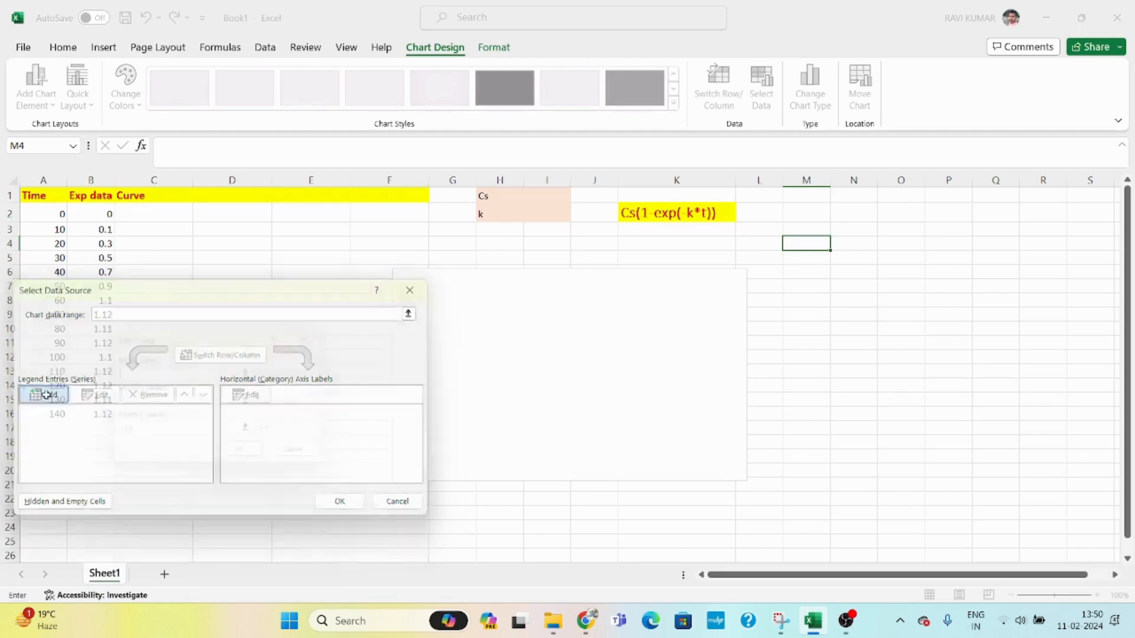
{"action": "left_click_drag", "start_coordinate": [192, 337], "coordinate": [273, 341]}
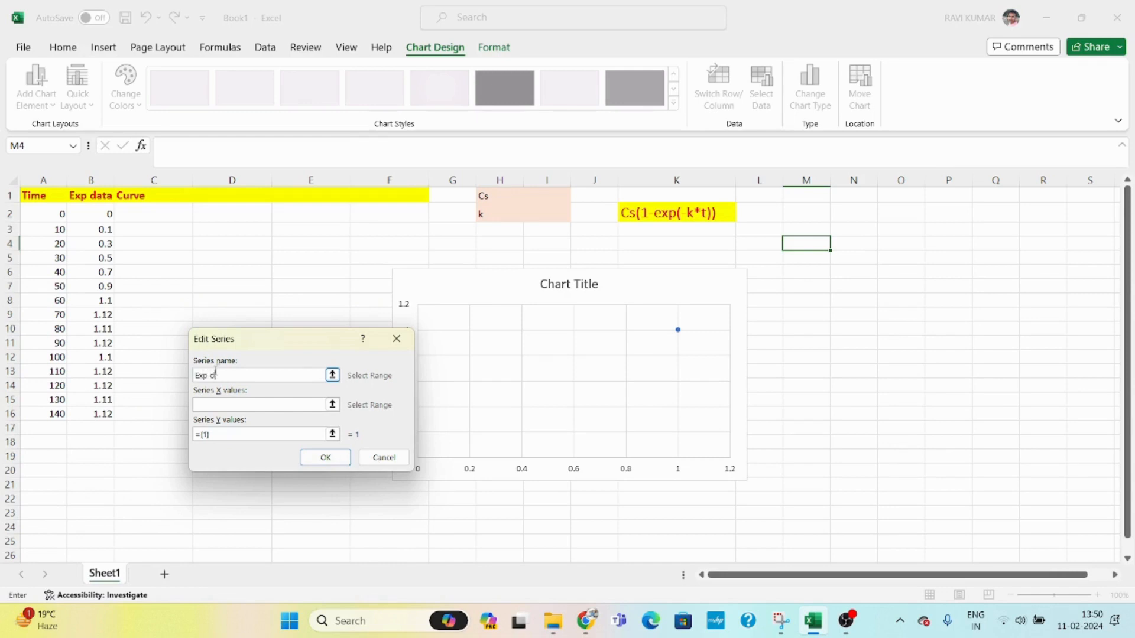
- Set the series X values to the Time cells A2:A16
{"action": "left_click", "coordinate": [219, 404]}
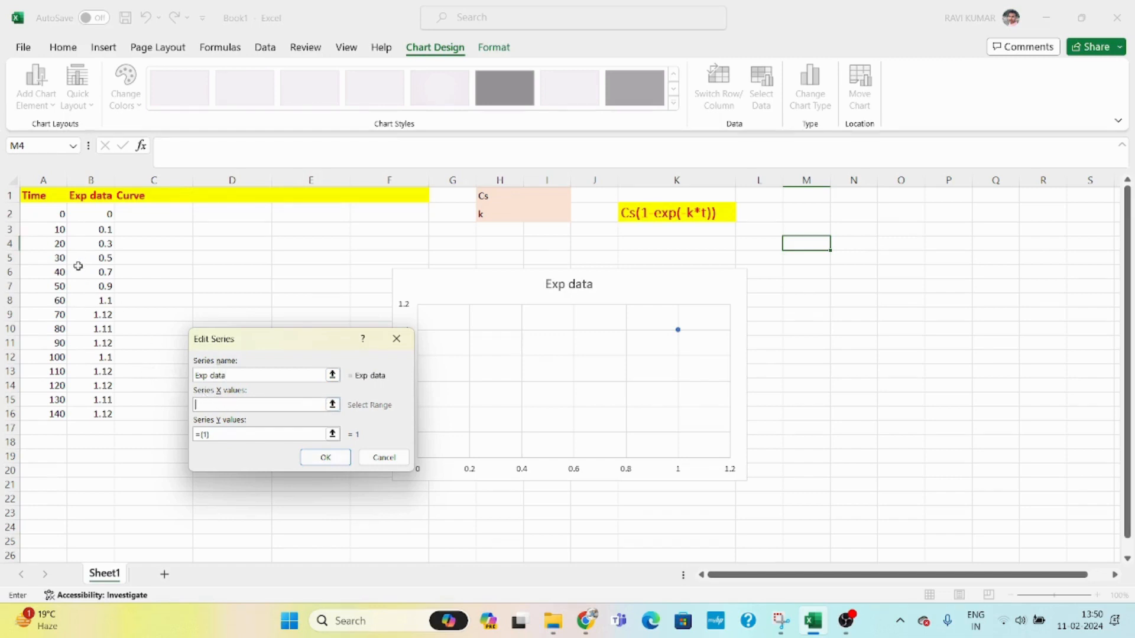
{"action": "left_click", "coordinate": [45, 216]}
{"action": "left_click_drag", "start_coordinate": [44, 214], "coordinate": [56, 414]}
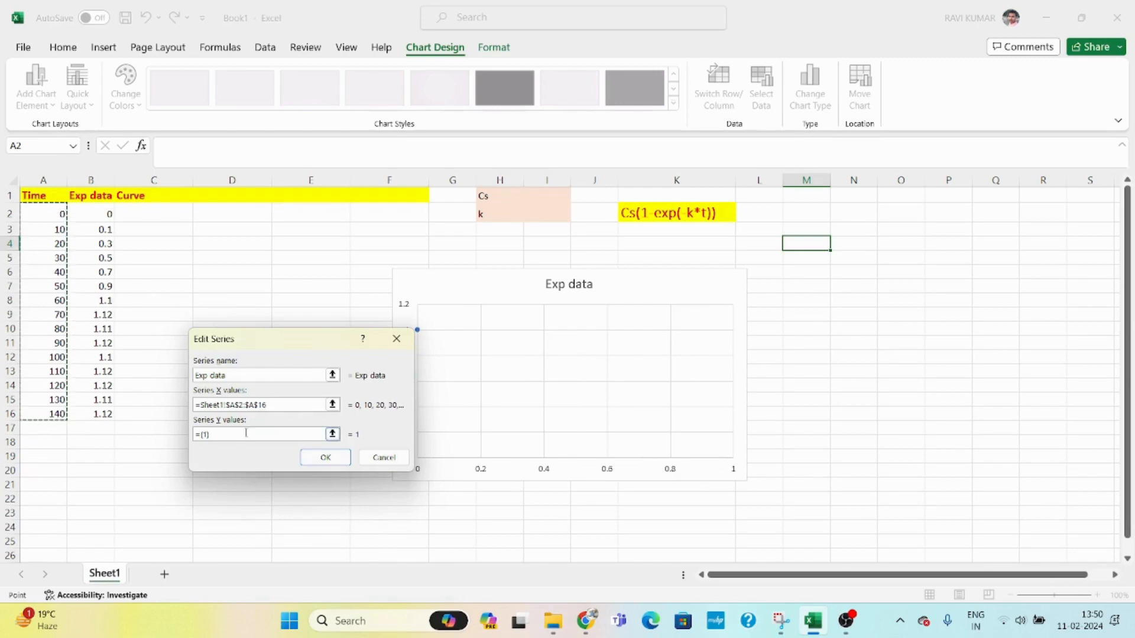
- Try to set the series Y values to B2:C16, then clear the rejected reference
{"action": "left_click", "coordinate": [240, 441]}
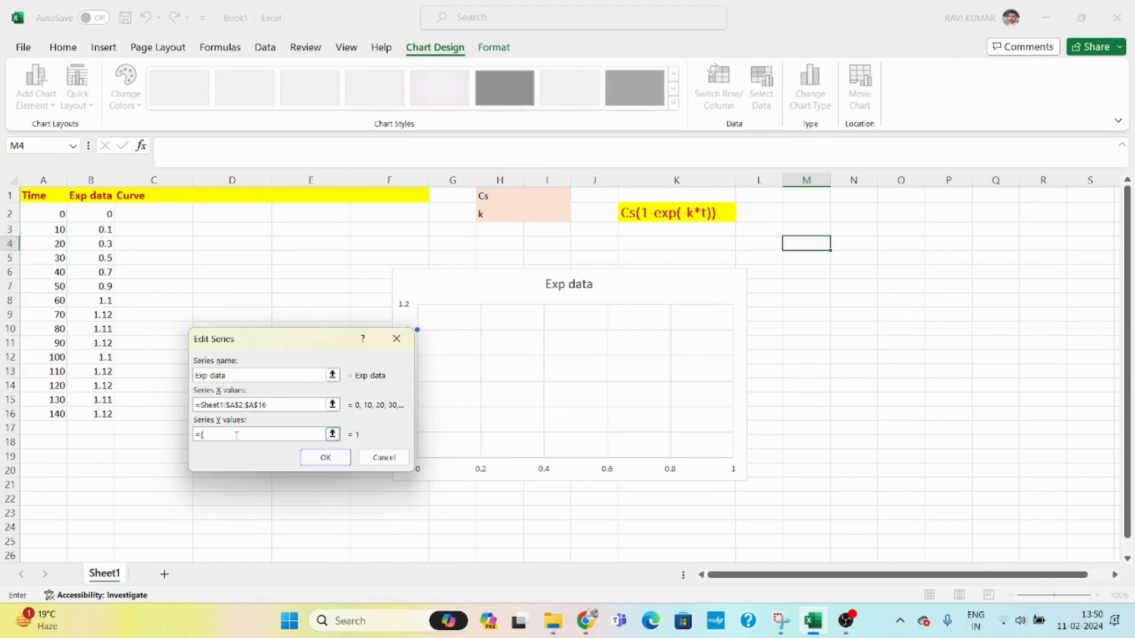
{"action": "left_click_drag", "start_coordinate": [106, 214], "coordinate": [117, 414]}
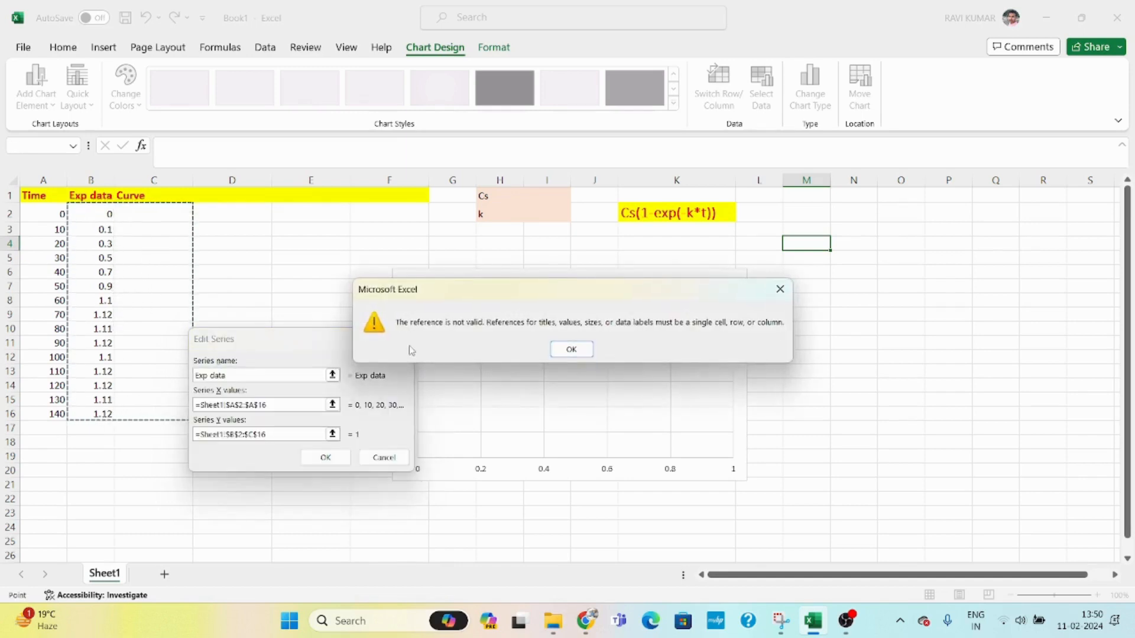
{"action": "left_click", "coordinate": [588, 348]}
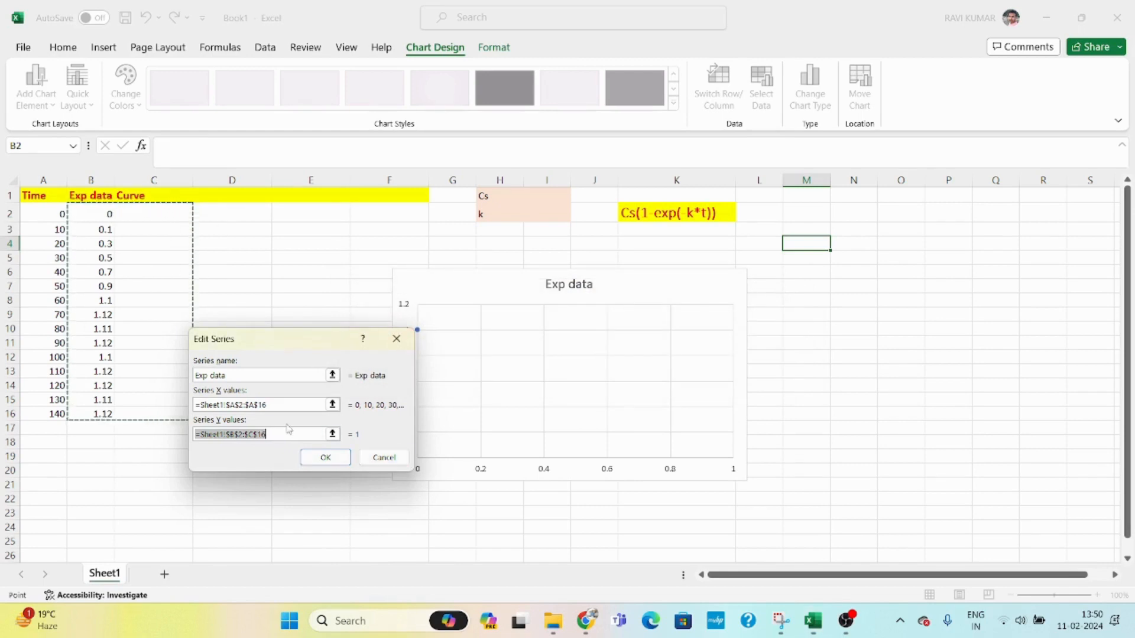
{"action": "key", "text": "BackSpace"}
{"action": "key", "text": "BackSpace"}
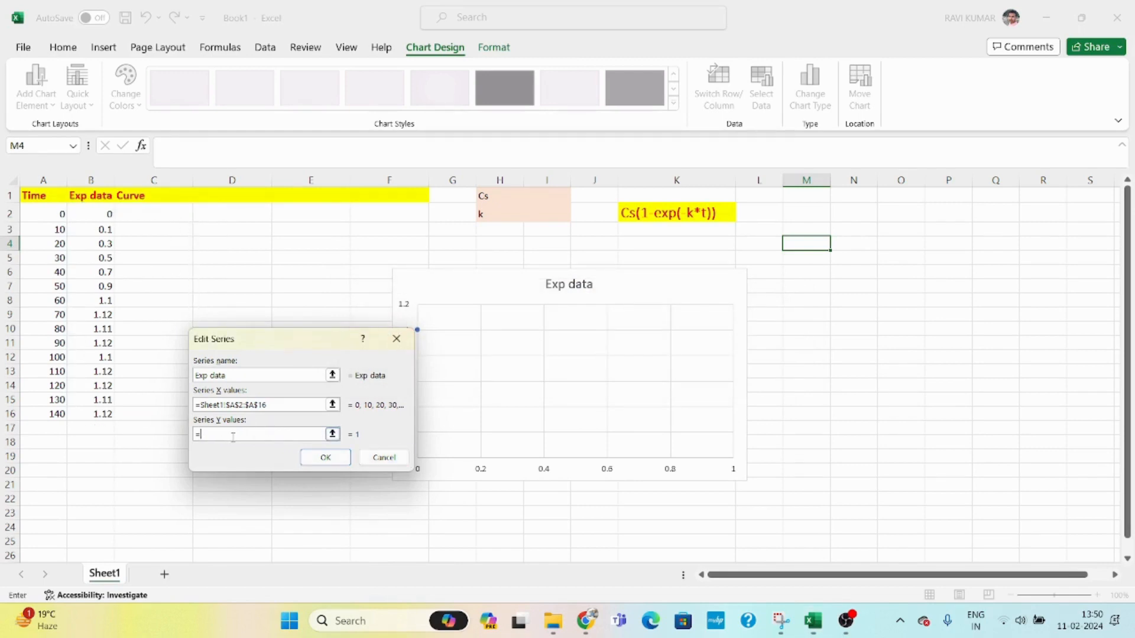
- Set the series Y values to the Exp data cells B2:B16 and confirm the data source
{"action": "left_click", "coordinate": [83, 215]}
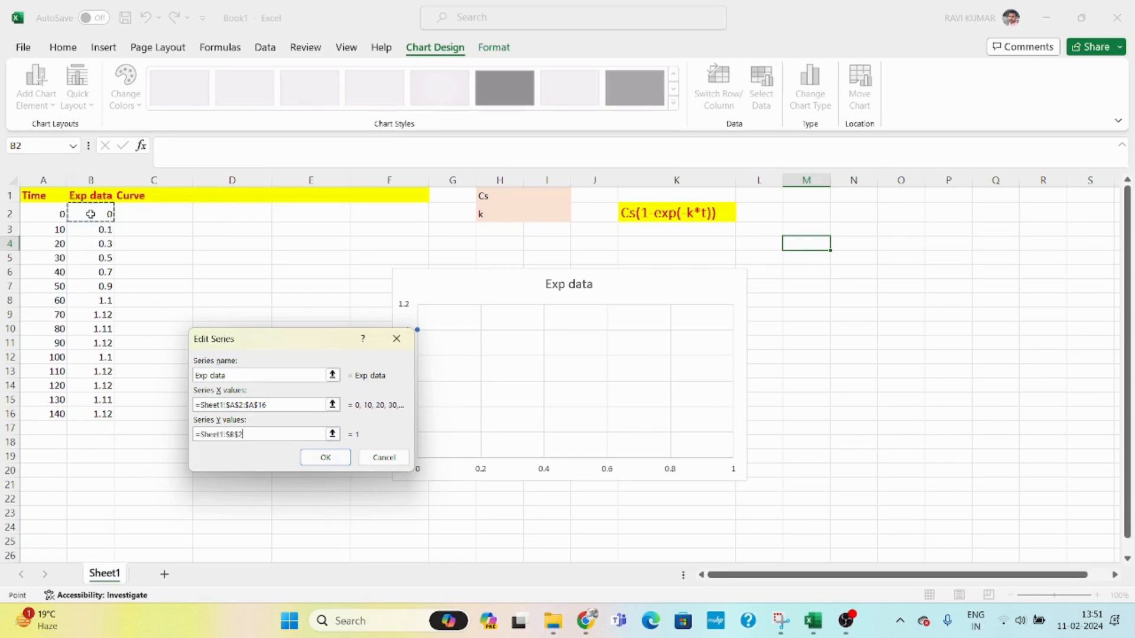
{"action": "left_click_drag", "start_coordinate": [89, 214], "coordinate": [92, 417]}
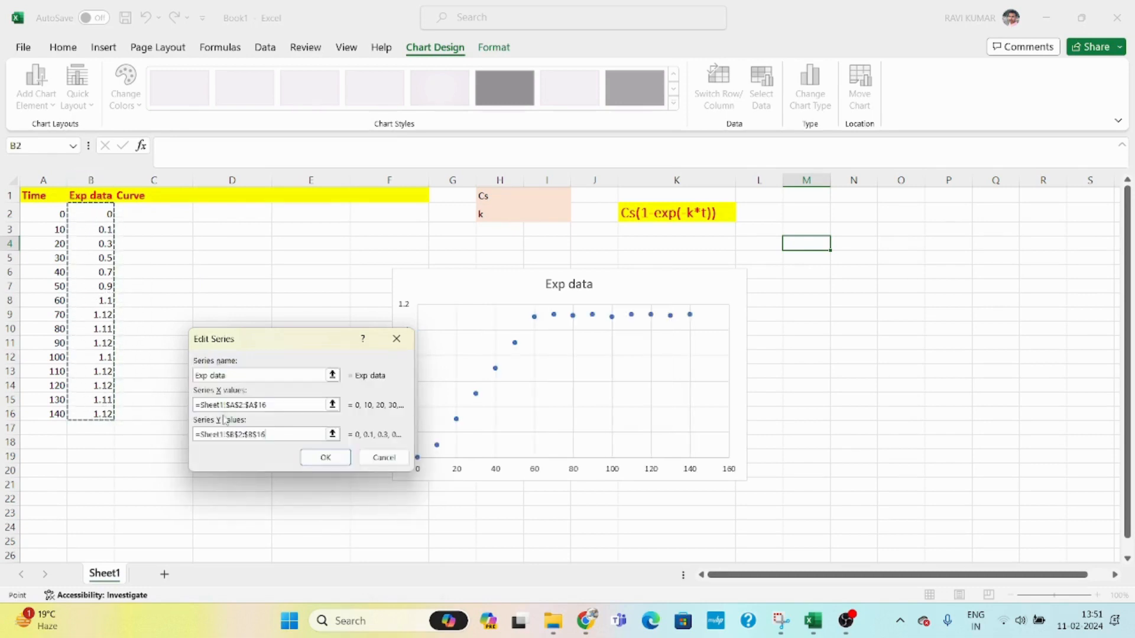
{"action": "left_click", "coordinate": [314, 456]}
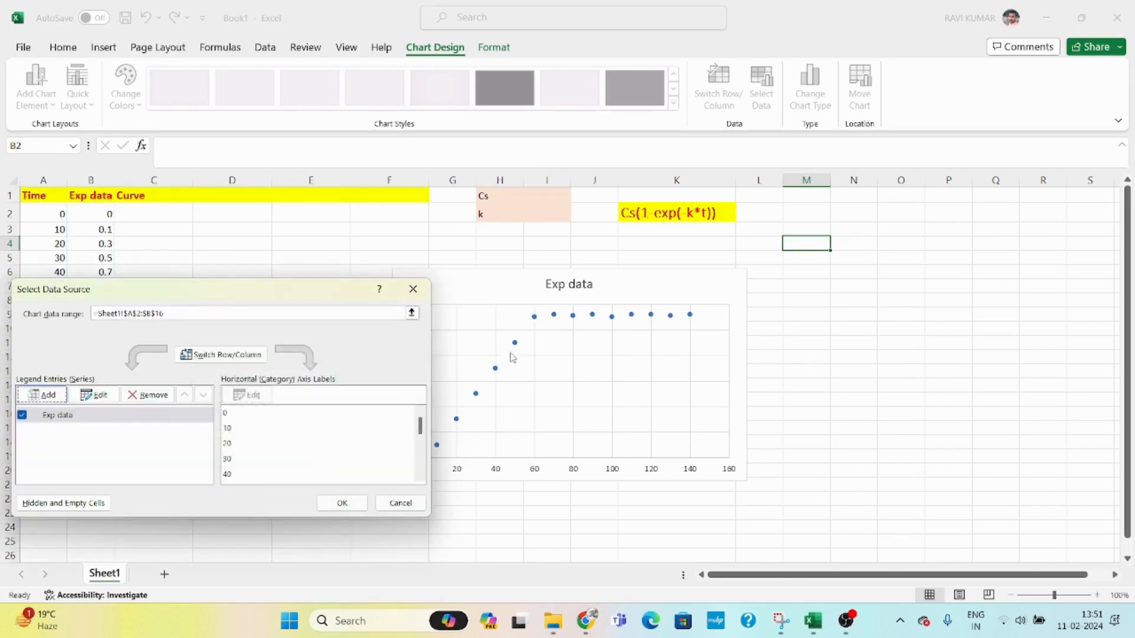
{"action": "left_click", "coordinate": [342, 503]}
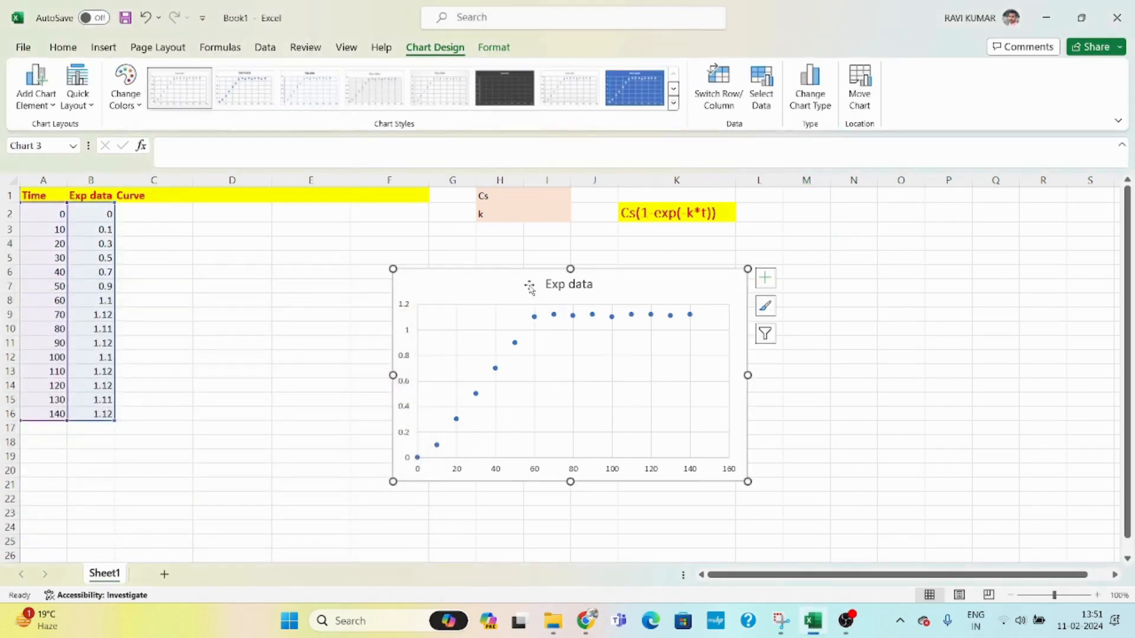
- Move the chart below the Cs(1-exp(-k*t)) label, spanning about columns K to P
{"action": "left_click_drag", "start_coordinate": [528, 277], "coordinate": [788, 279]}
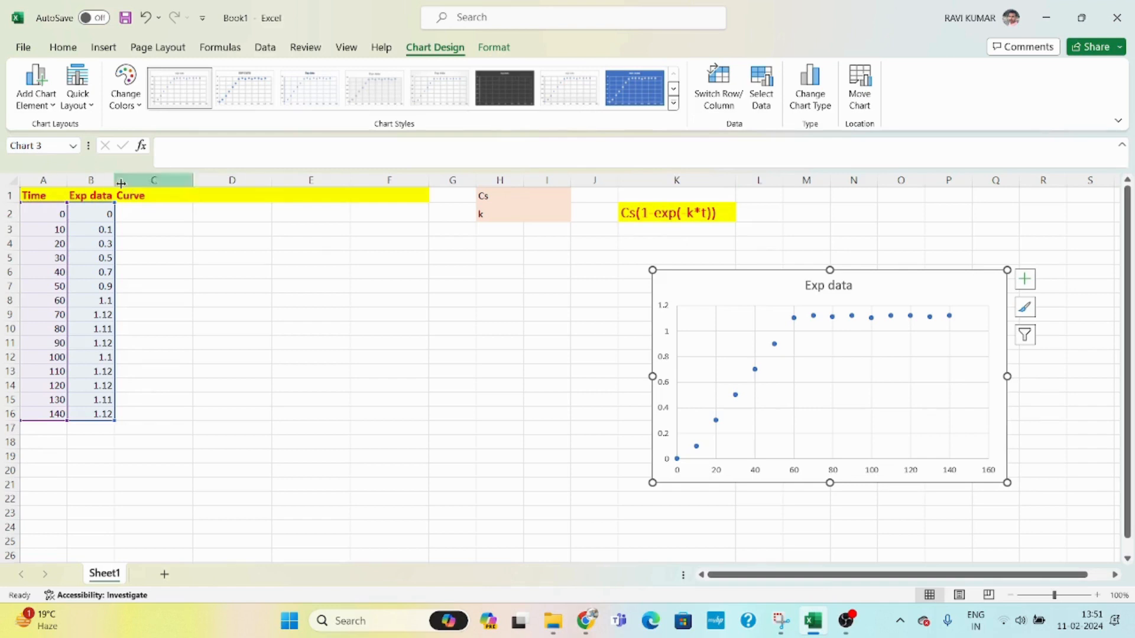
- Widen the Exp data column and center-align its header and values
{"action": "left_click_drag", "start_coordinate": [111, 178], "coordinate": [125, 416]}
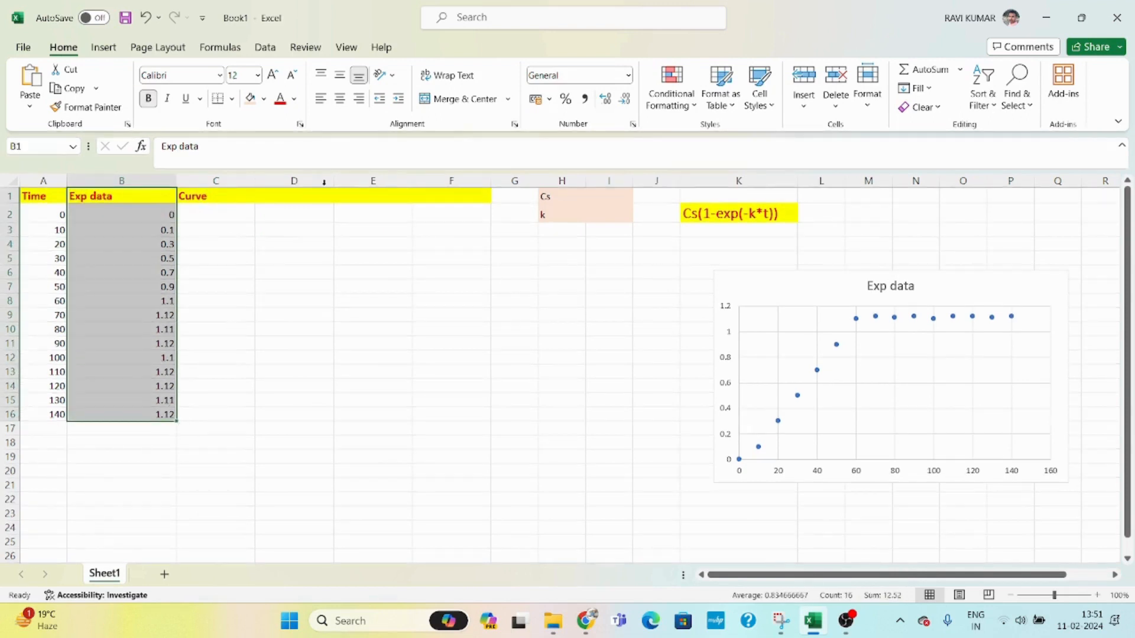
{"action": "left_click", "coordinate": [340, 99]}
{"action": "left_click", "coordinate": [340, 99]}
{"action": "left_click", "coordinate": [341, 100]}
{"action": "left_click", "coordinate": [230, 256]}
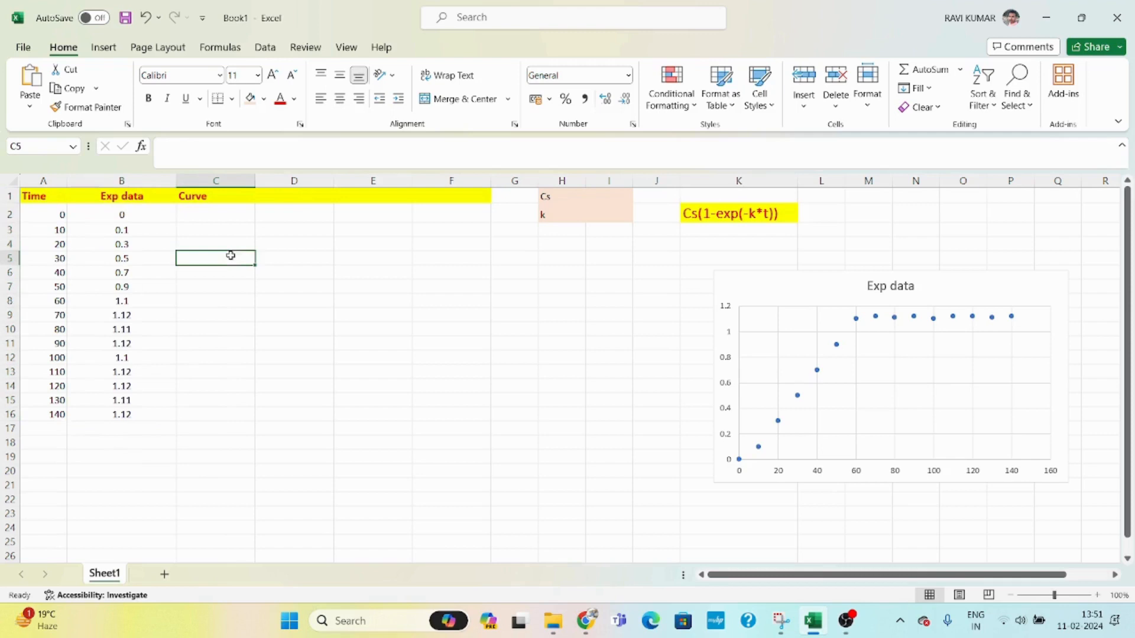
- Enter the model formula =I$1*(1-EXP(-I$2*A2)) in C2 under Curve
{"action": "left_click", "coordinate": [205, 210]}
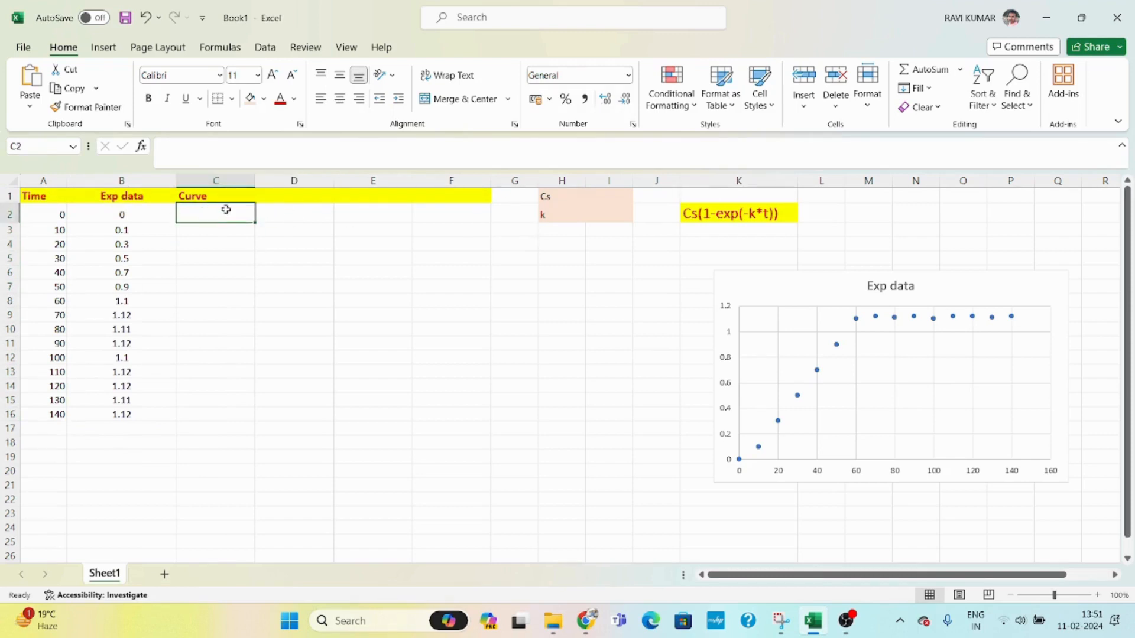
{"action": "type", "text": "="}
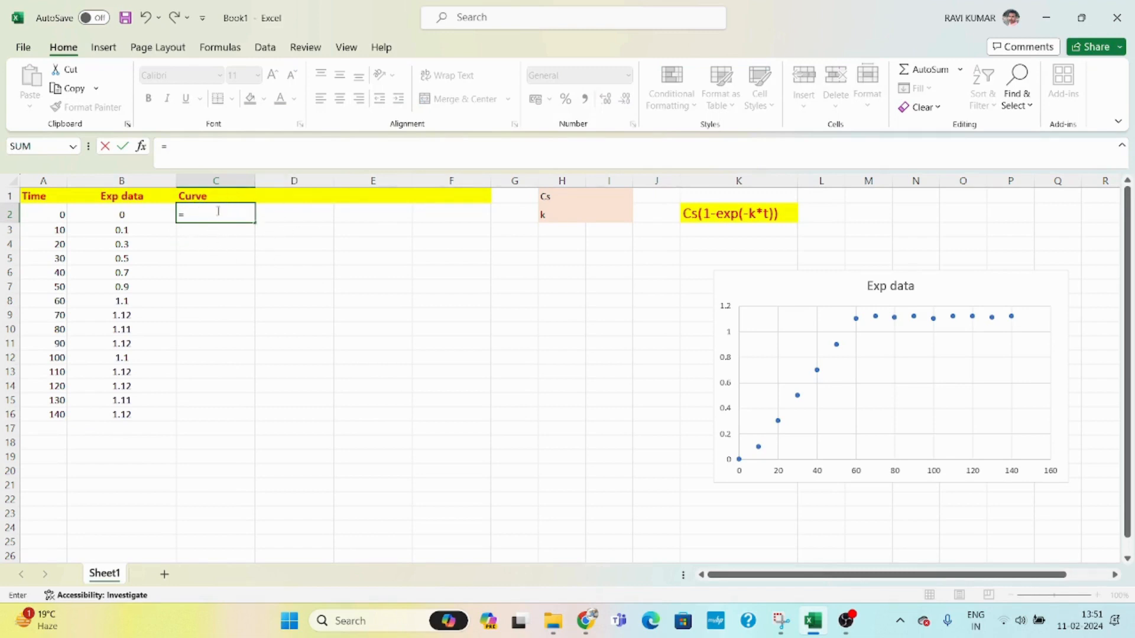
{"action": "left_click", "coordinate": [615, 198]}
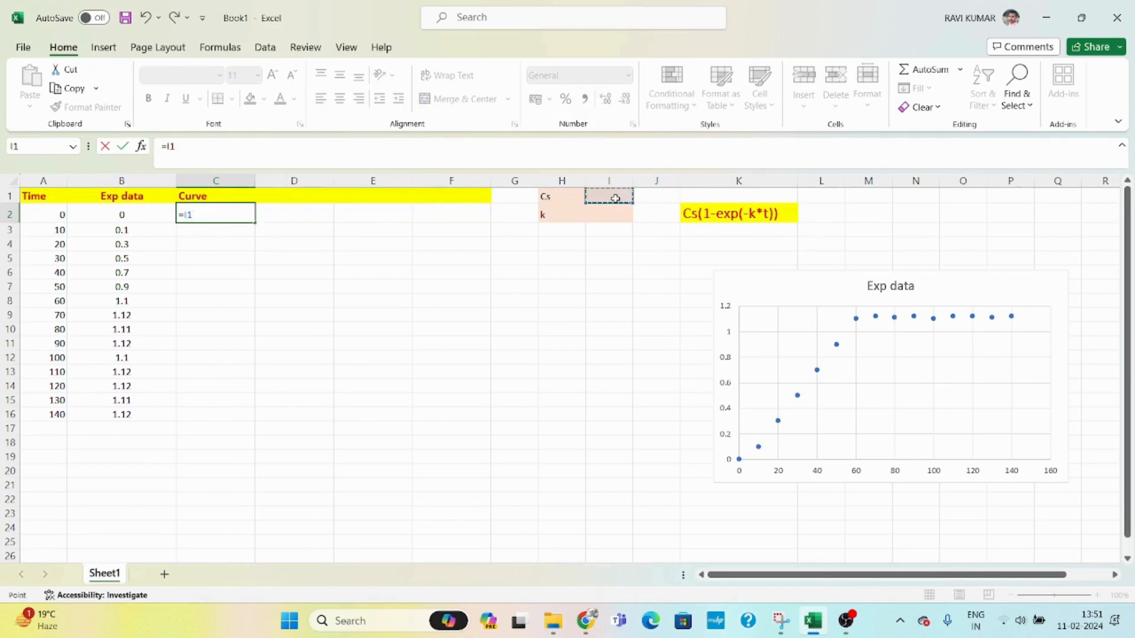
{"action": "left_click", "coordinate": [185, 214]}
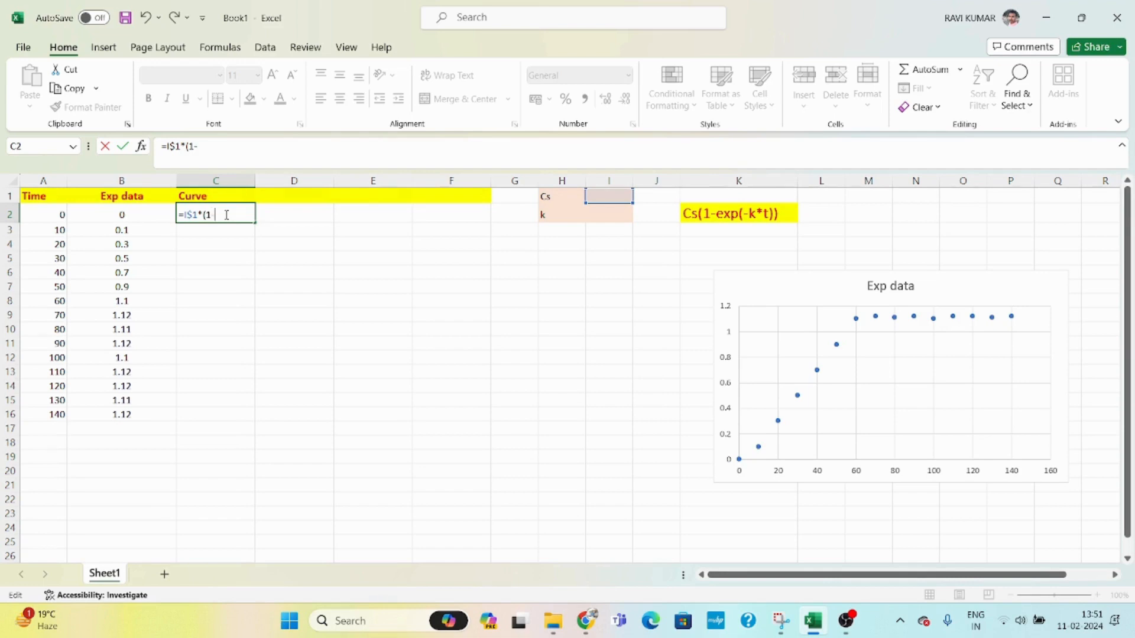
{"action": "type", "text": "exp"}
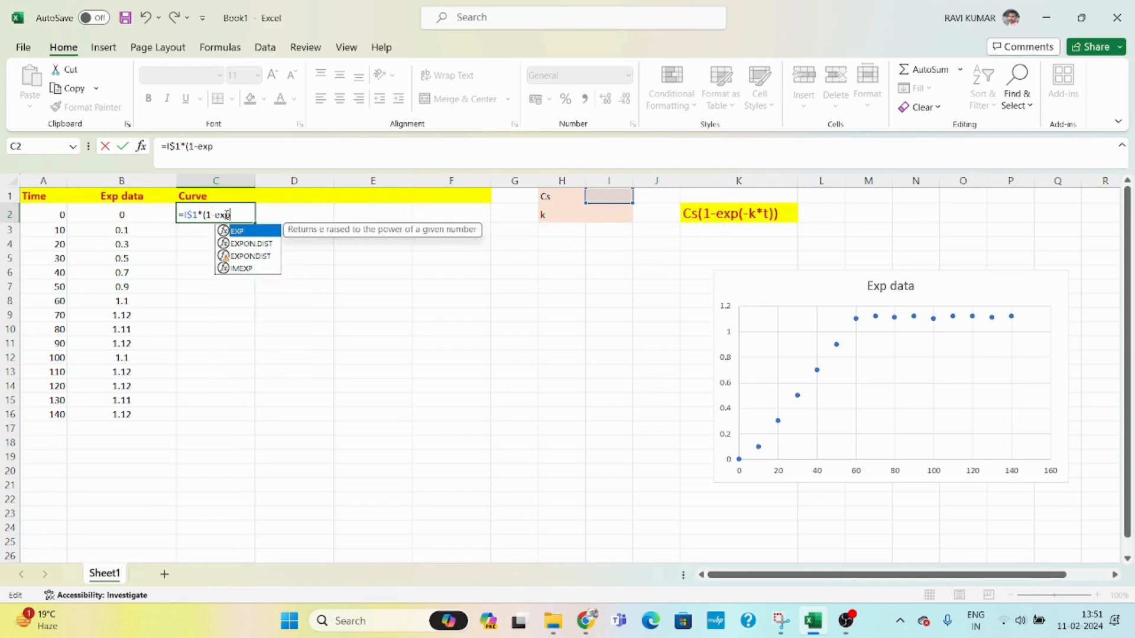
{"action": "type", "text": "(-"}
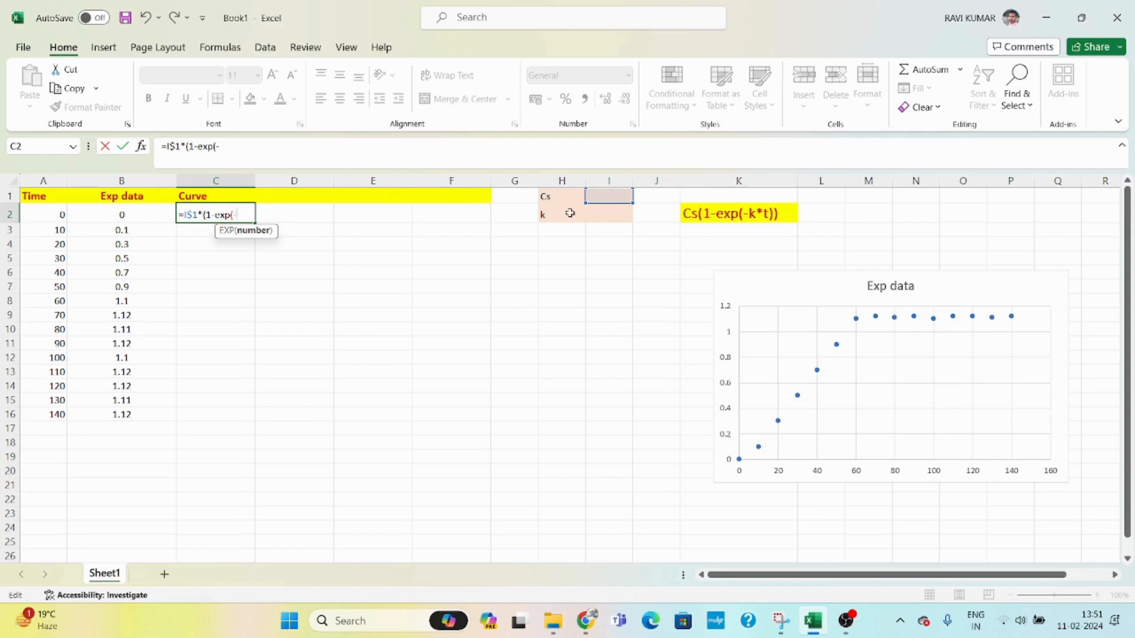
{"action": "left_click", "coordinate": [608, 221]}
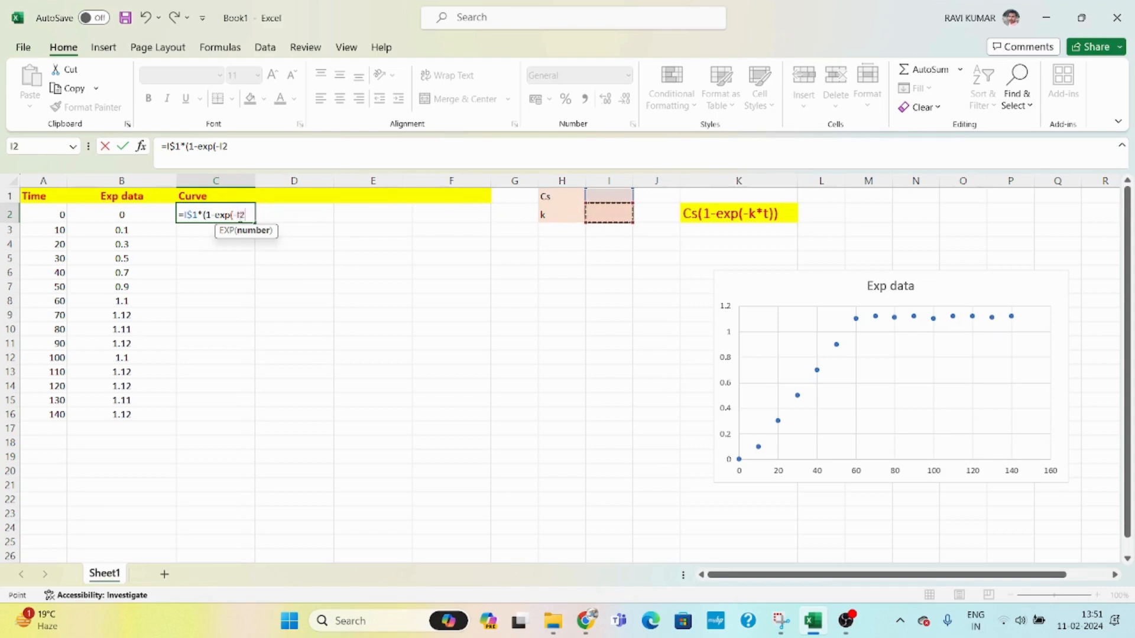
{"action": "key", "text": "F2"}
{"action": "type", "text": "$1*"}
{"action": "left_click", "coordinate": [54, 214]}
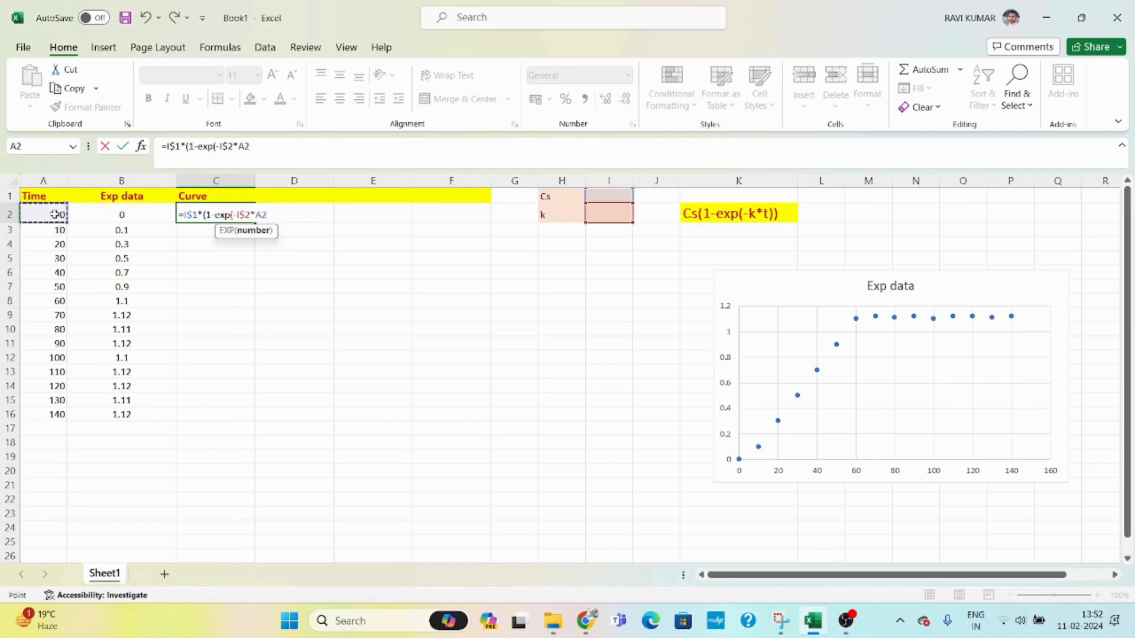
{"action": "type", "text": "))"}
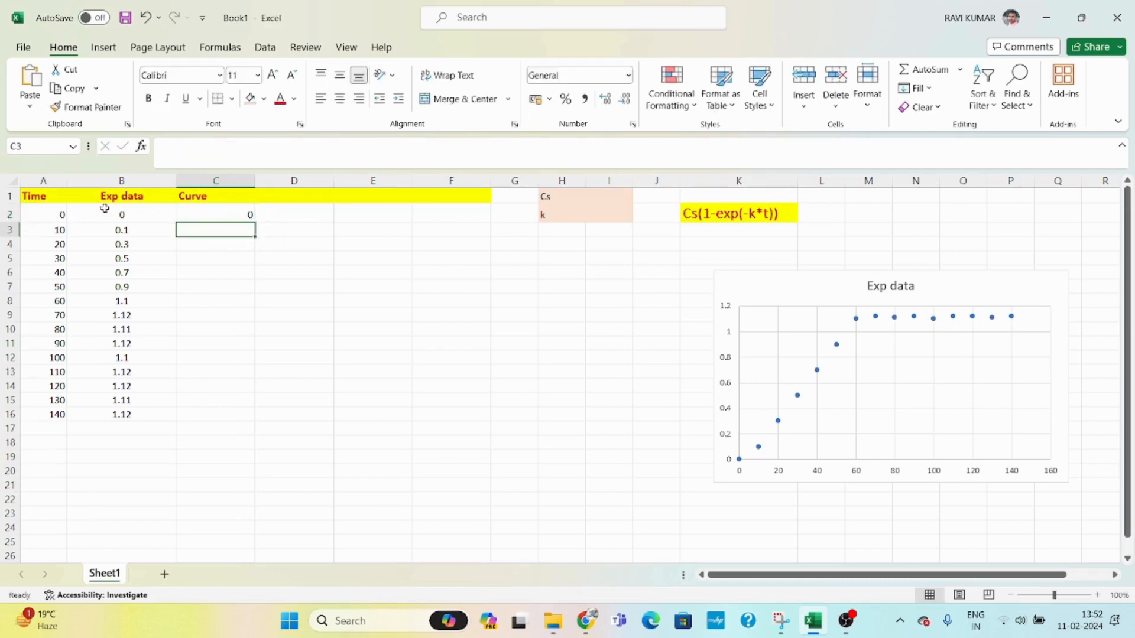
- Fill the Curve formula from C2 down to C16
{"action": "left_click", "coordinate": [213, 216]}
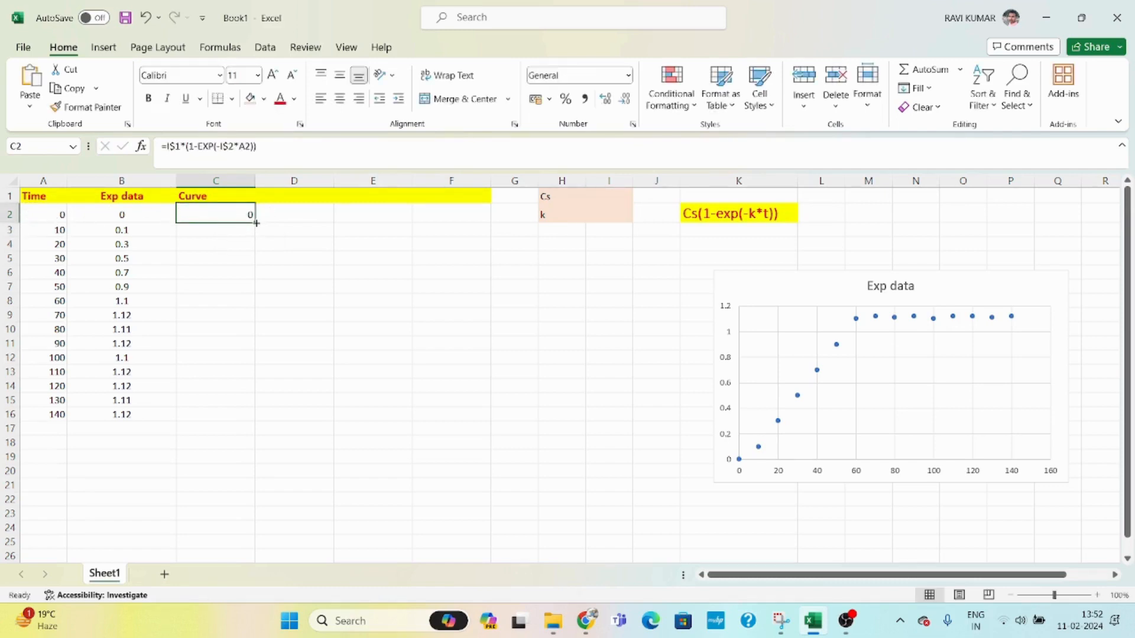
{"action": "left_click_drag", "start_coordinate": [254, 221], "coordinate": [254, 417]}
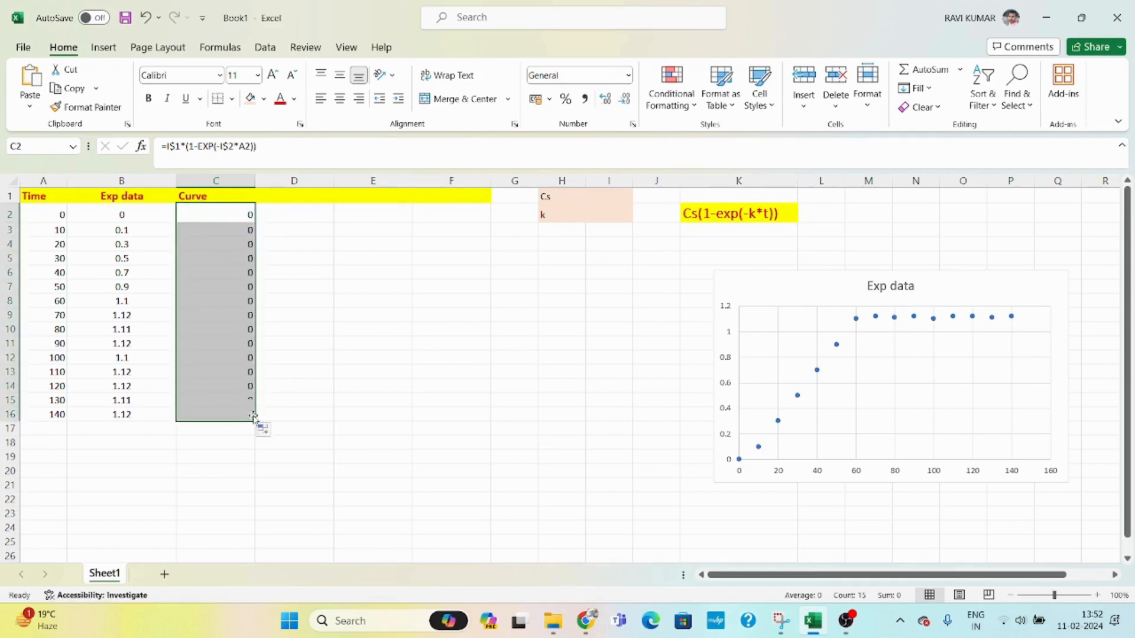
{"action": "left_click", "coordinate": [231, 216]}
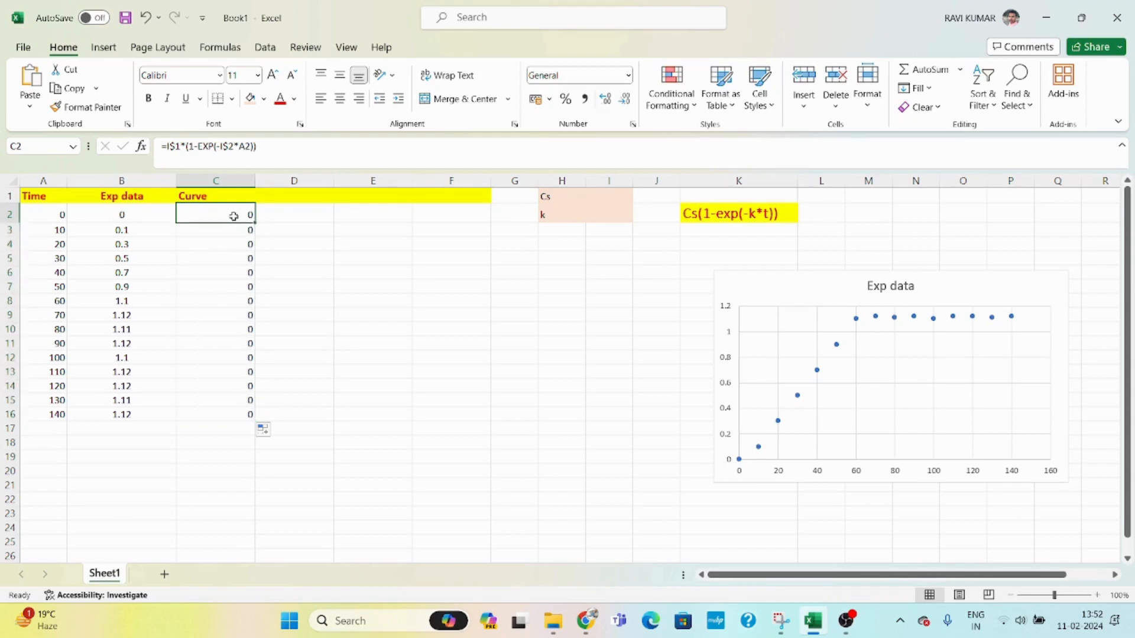
{"action": "left_click", "coordinate": [252, 342]}
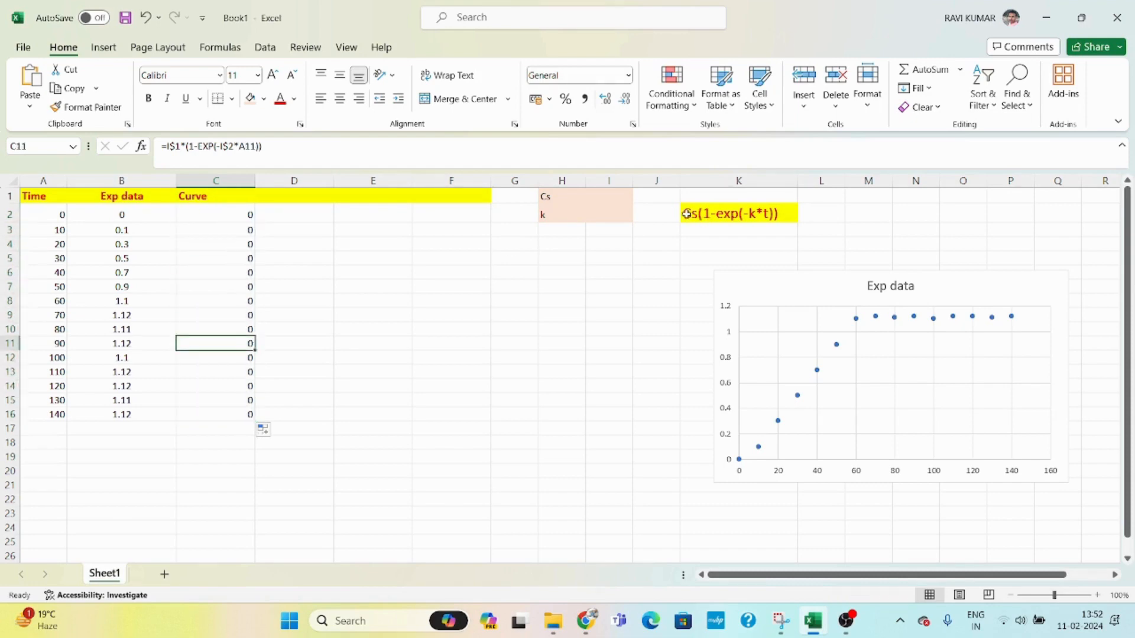
- Enter 100 as the Cs value in I1 and 0.2 as the k value in I2
{"action": "left_click", "coordinate": [609, 197]}
{"action": "type", "text": "100"}
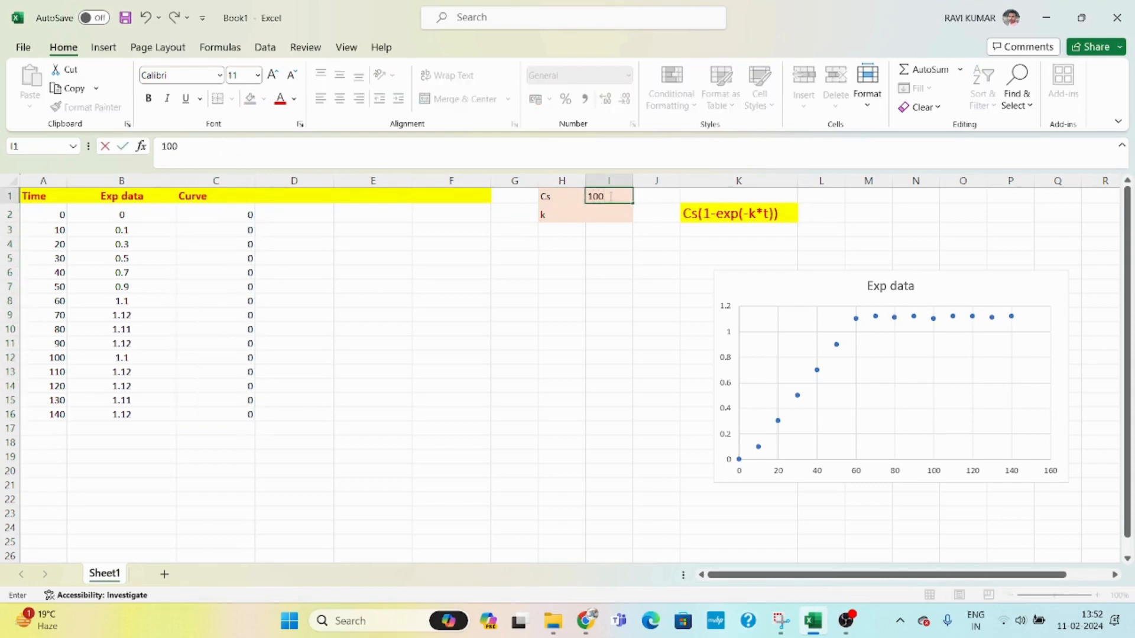
{"action": "key", "text": "Return"}
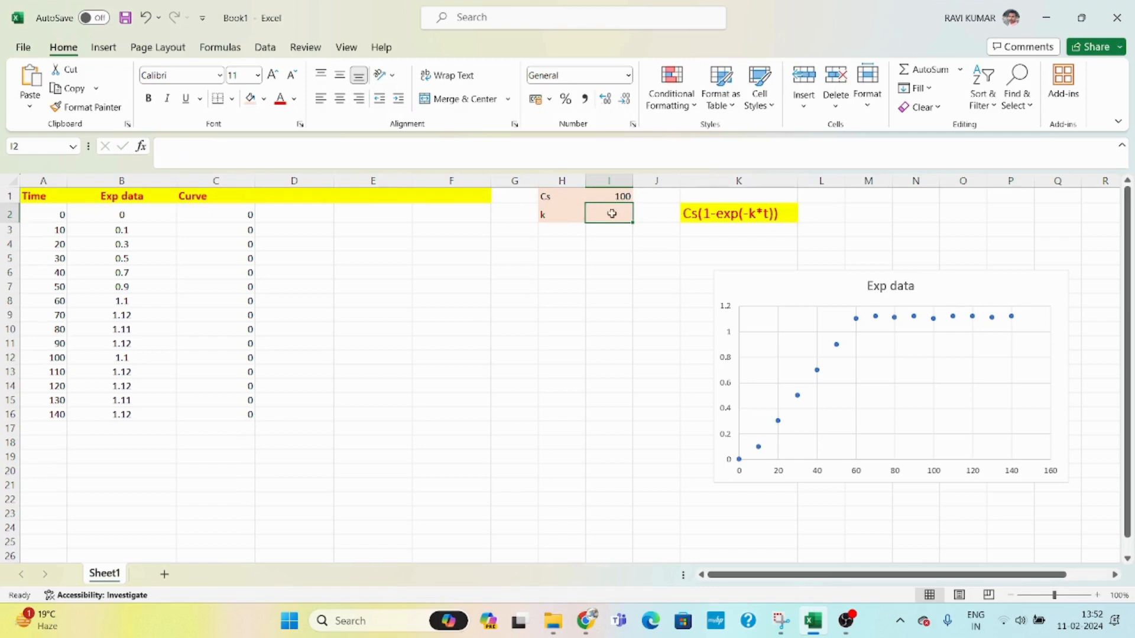
{"action": "type", "text": "2"}
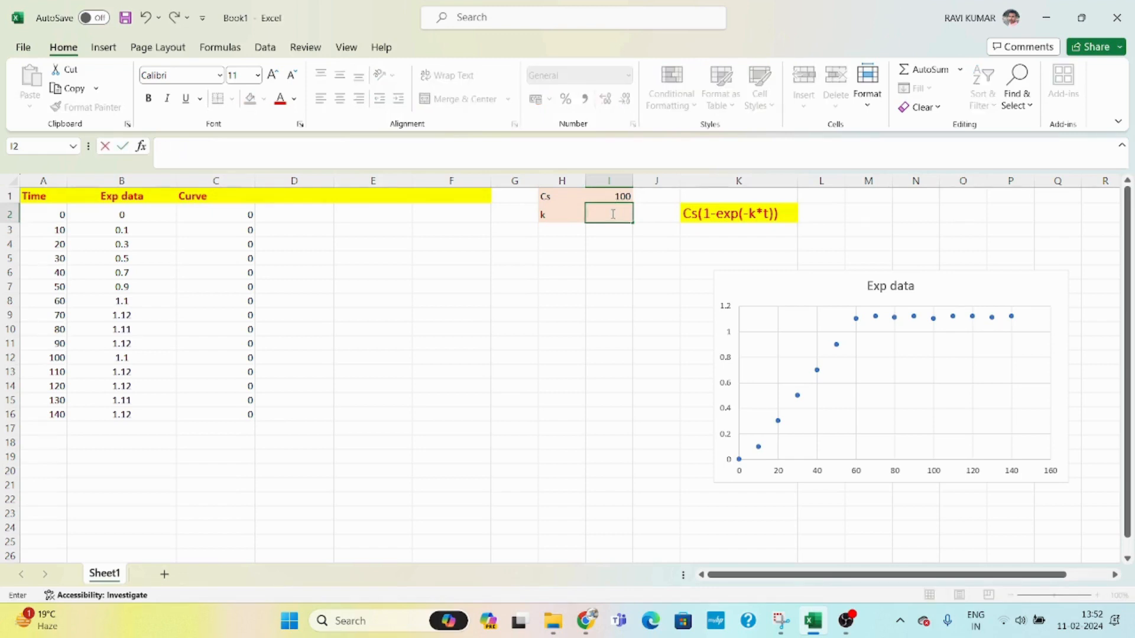
{"action": "type", "text": "2"}
{"action": "key", "text": "Return"}
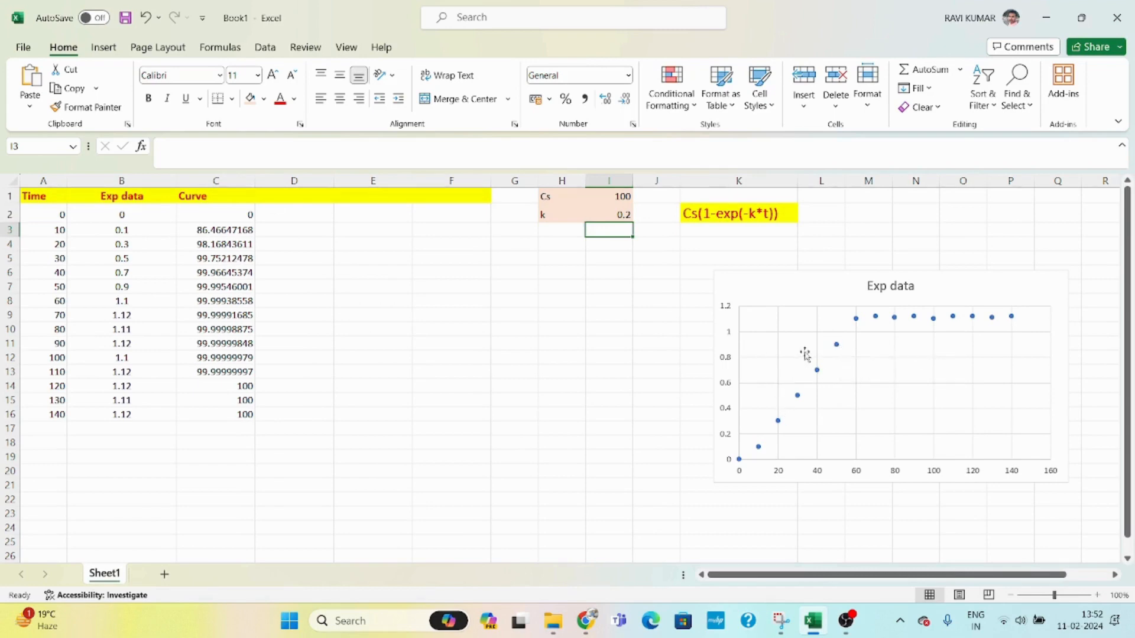
- Add the column header Exp dtat-curve in D1
{"action": "left_click", "coordinate": [282, 196]}
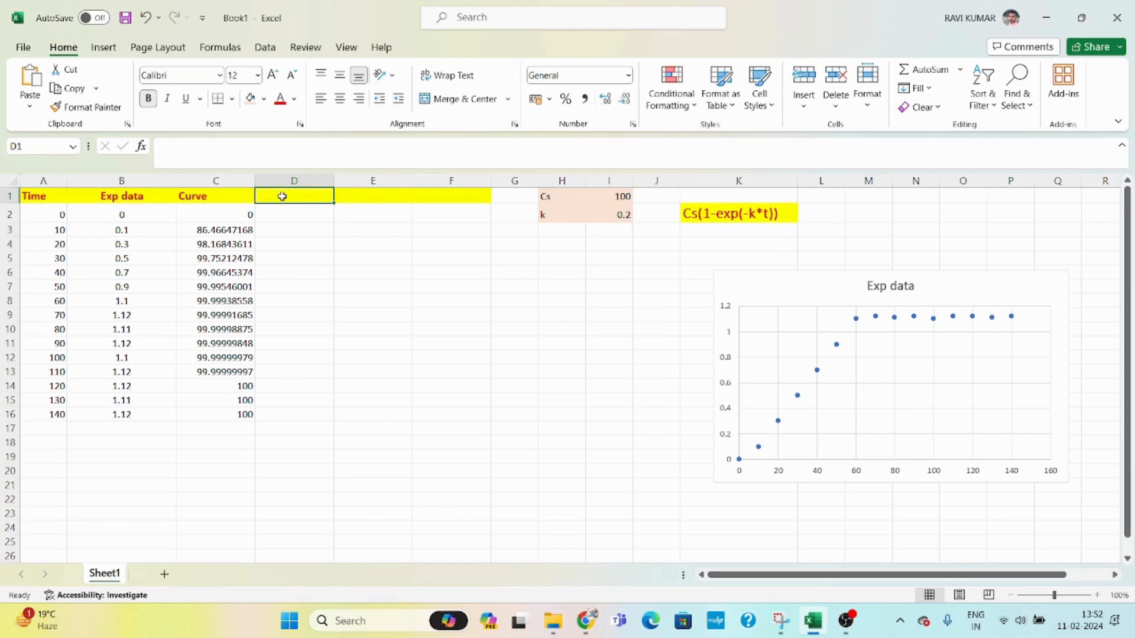
{"action": "type", "text": "Exp "}
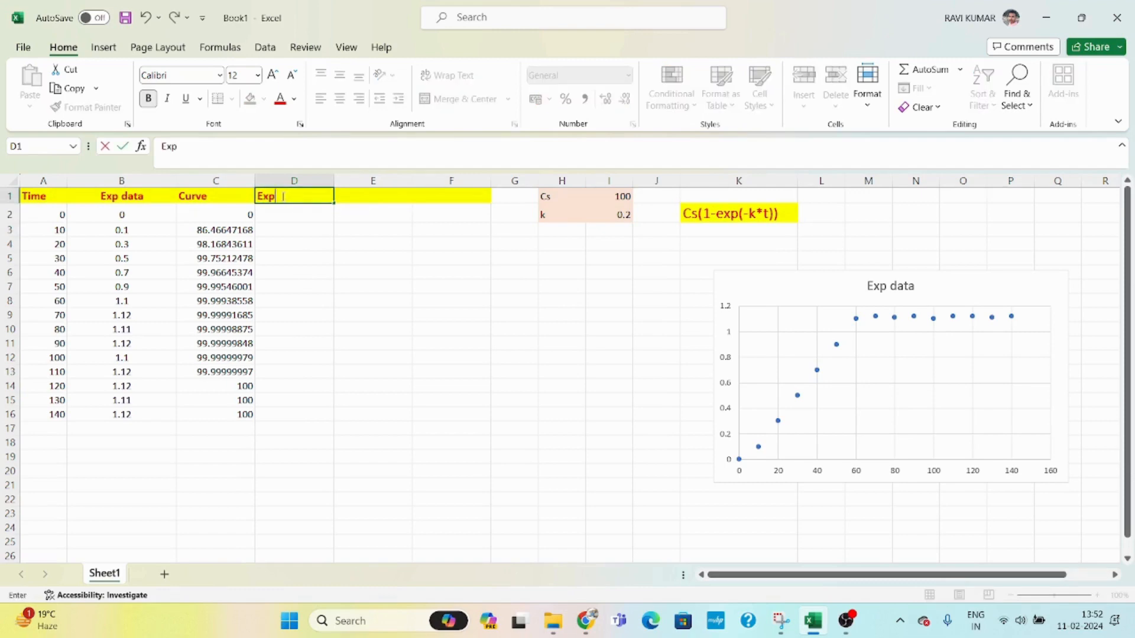
{"action": "type", "text": "dtat-curv"}
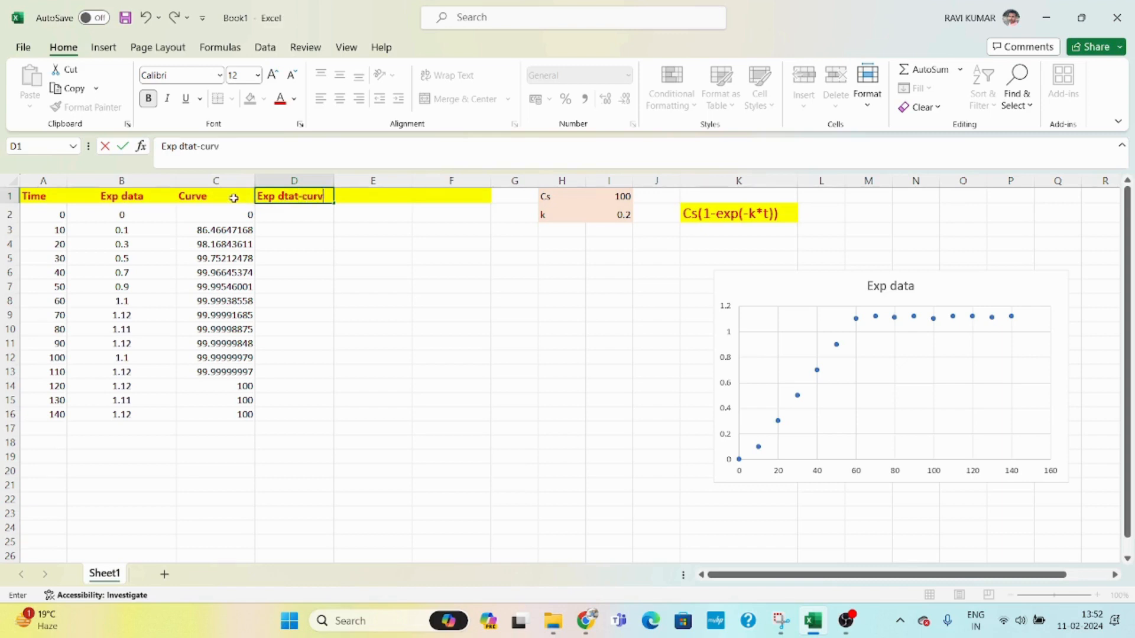
{"action": "type", "text": "e"}
{"action": "key", "text": "Return"}
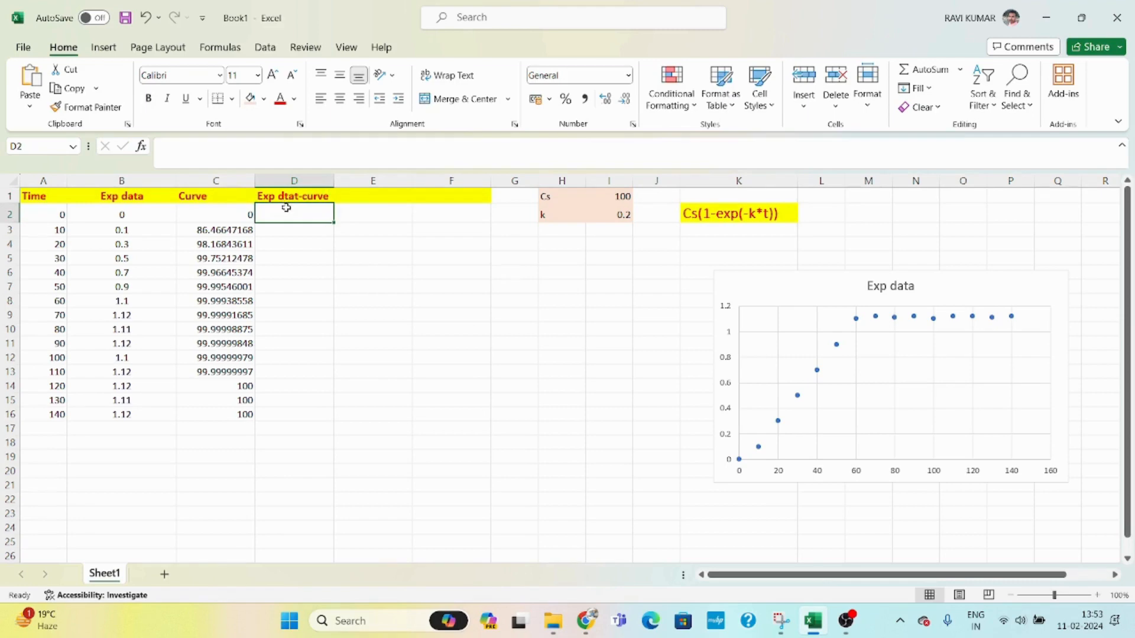
- Enter the residual formula =B2-C2 in D2
{"action": "type", "text": "="}
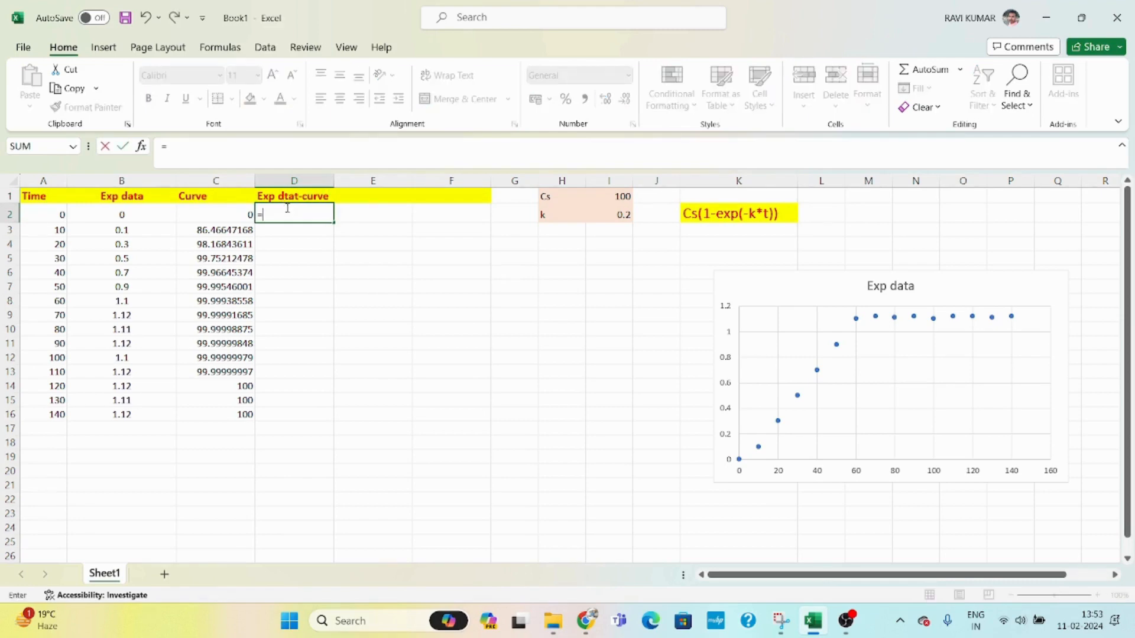
{"action": "left_click", "coordinate": [157, 216]}
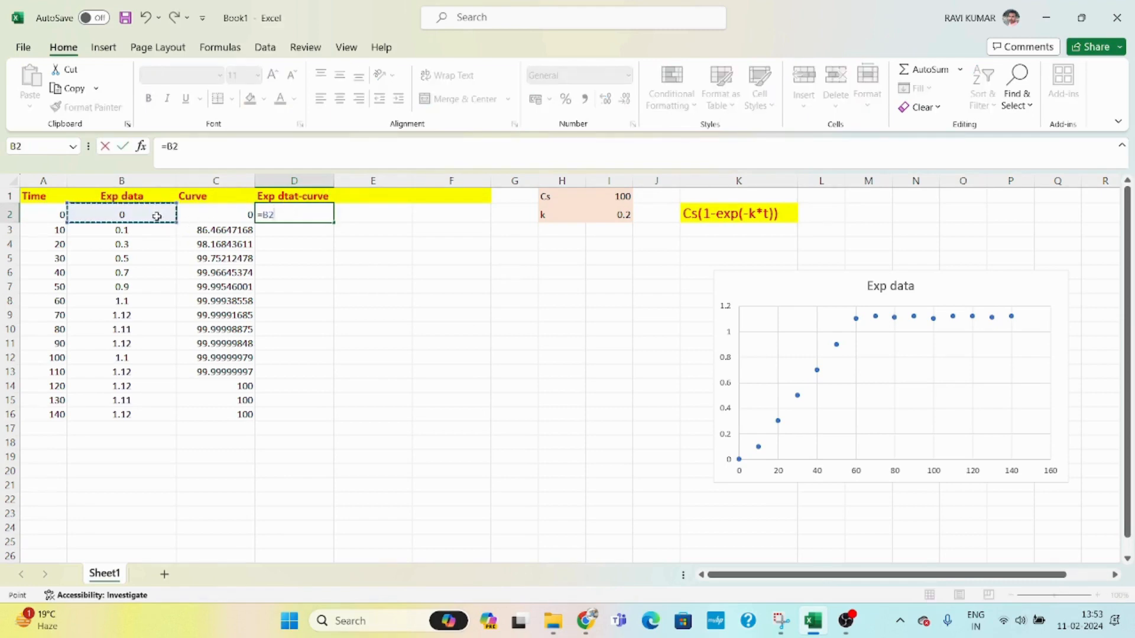
{"action": "type", "text": "-"}
{"action": "left_click", "coordinate": [216, 214]}
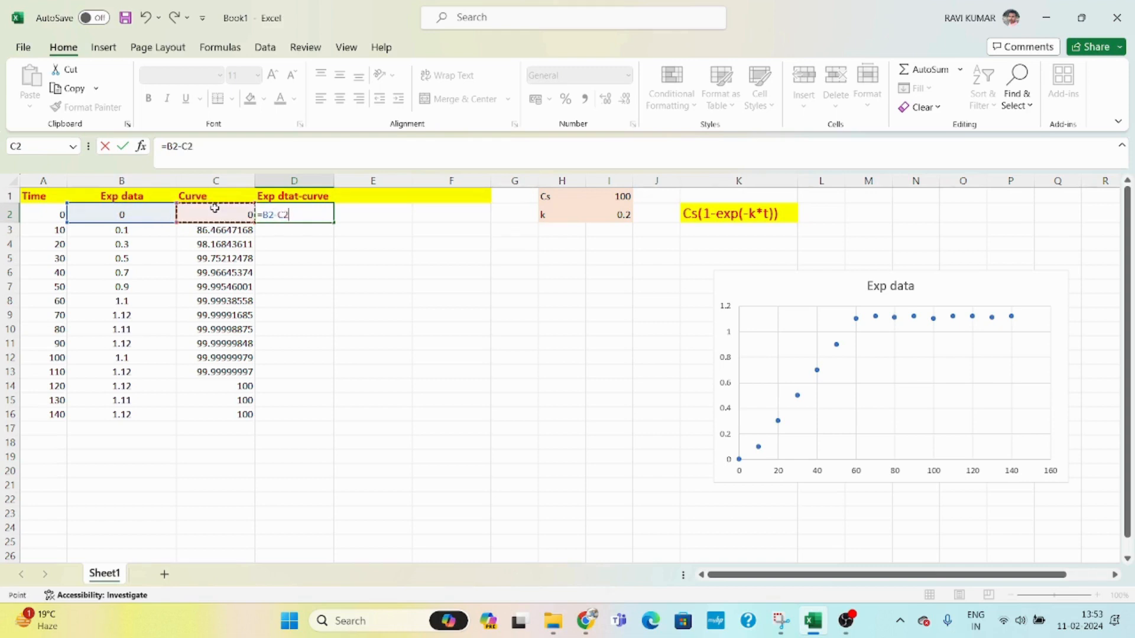
{"action": "key", "text": "Return"}
- Fill the residual formula from D2 down to D16
{"action": "left_click", "coordinate": [319, 216]}
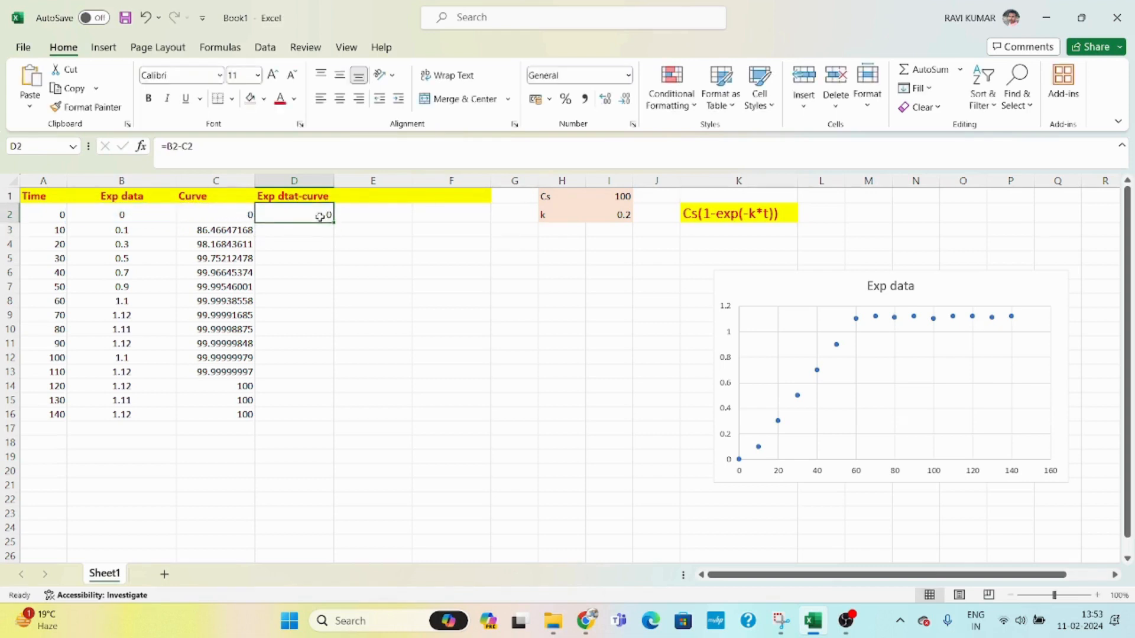
{"action": "left_click_drag", "start_coordinate": [335, 222], "coordinate": [328, 422]}
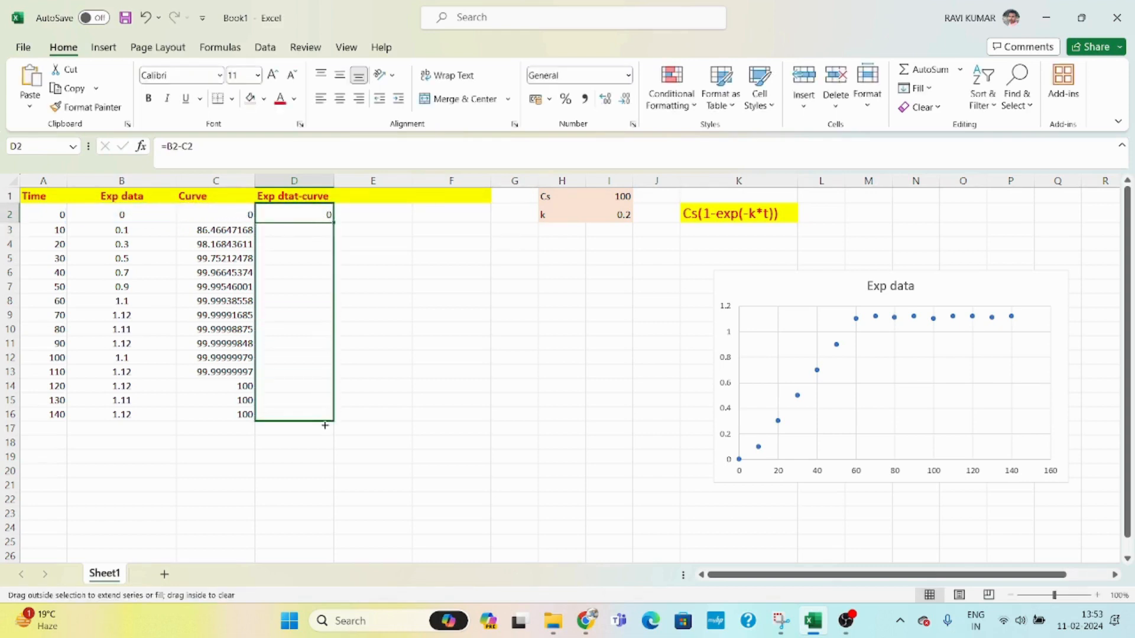
{"action": "left_click", "coordinate": [370, 217]}
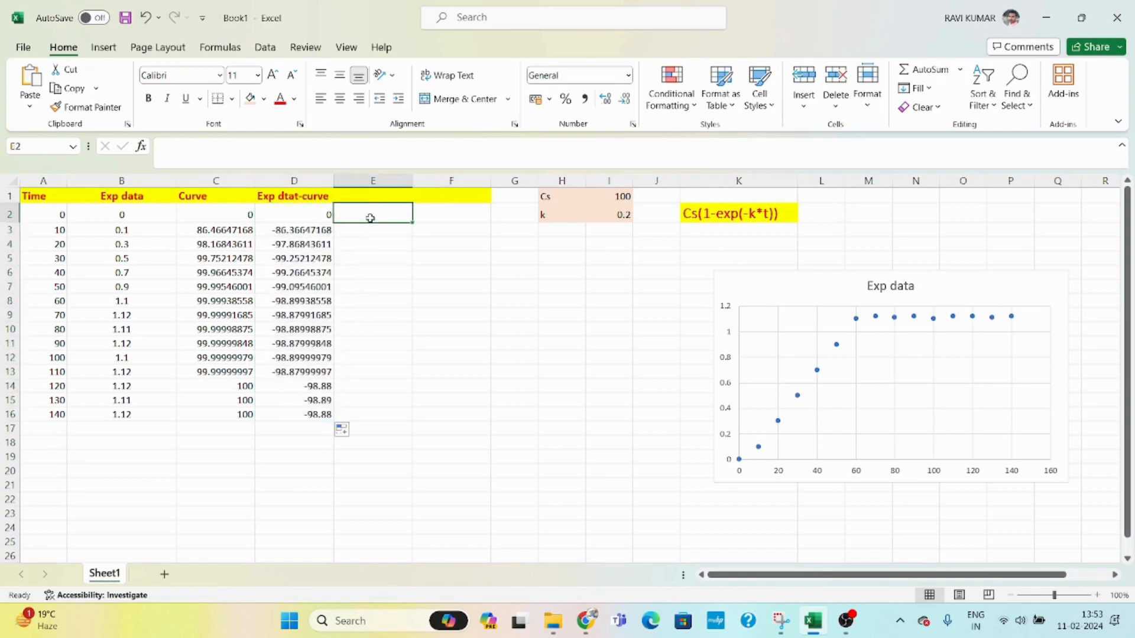
- Add the column header (Exp data -curve)^2 in E1
{"action": "left_click", "coordinate": [362, 198]}
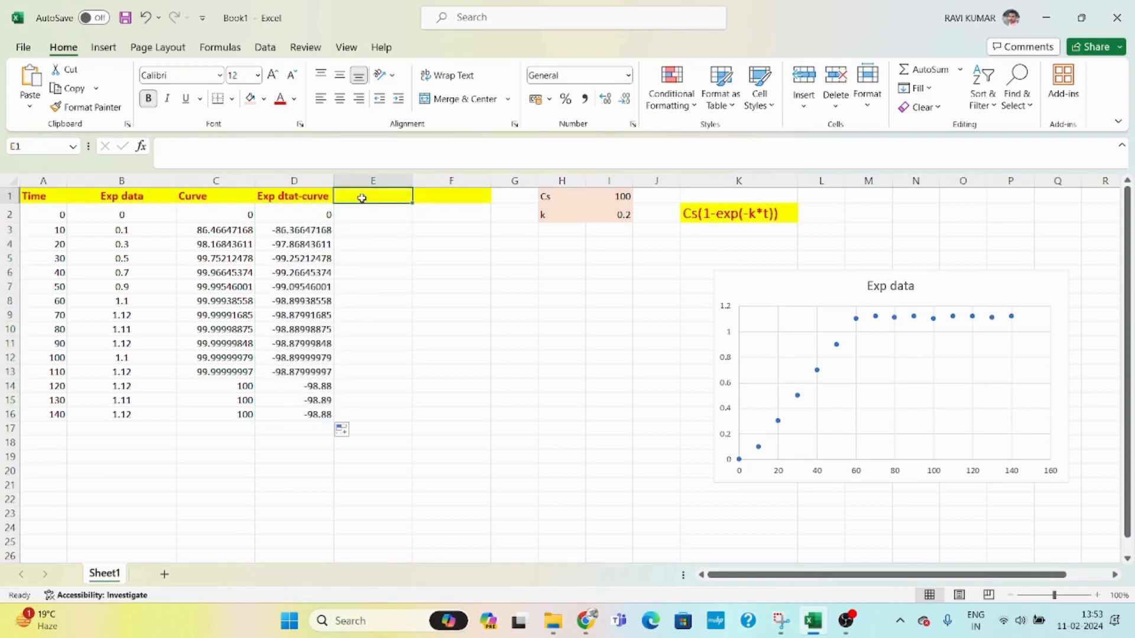
{"action": "type", "text": "(Exp"}
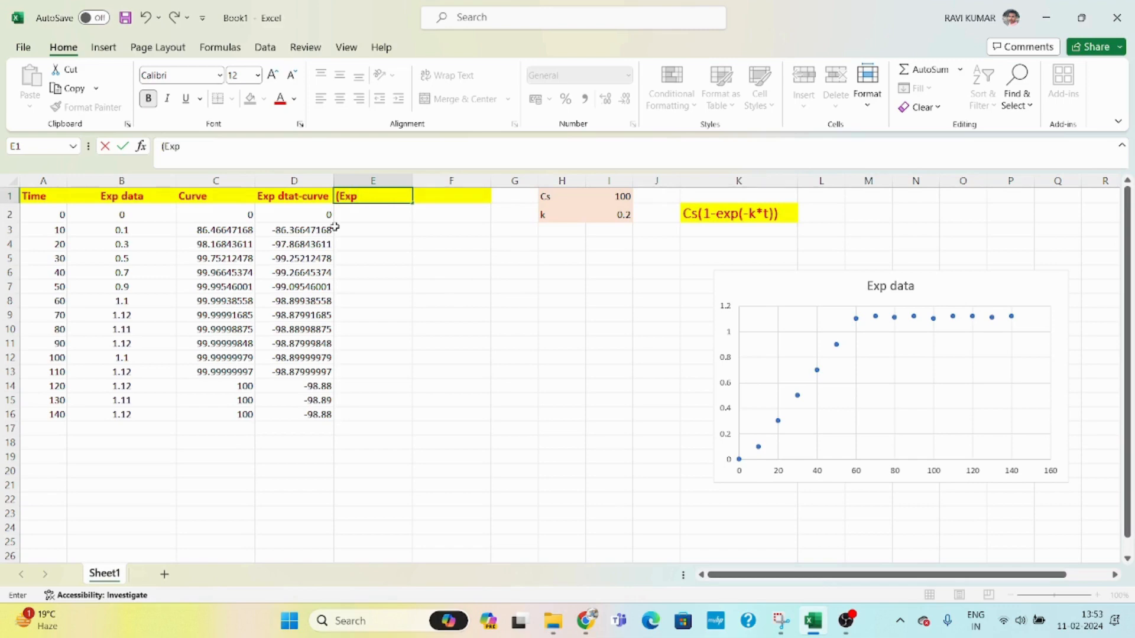
{"action": "type", "text": "data -curve)^2"}
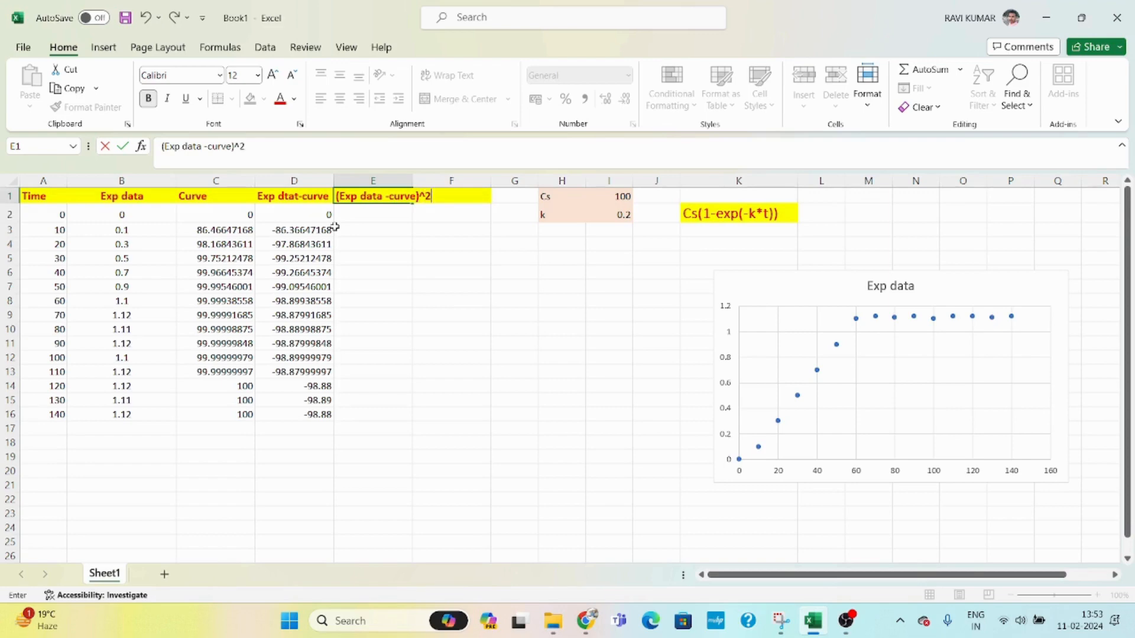
{"action": "key", "text": "Return"}
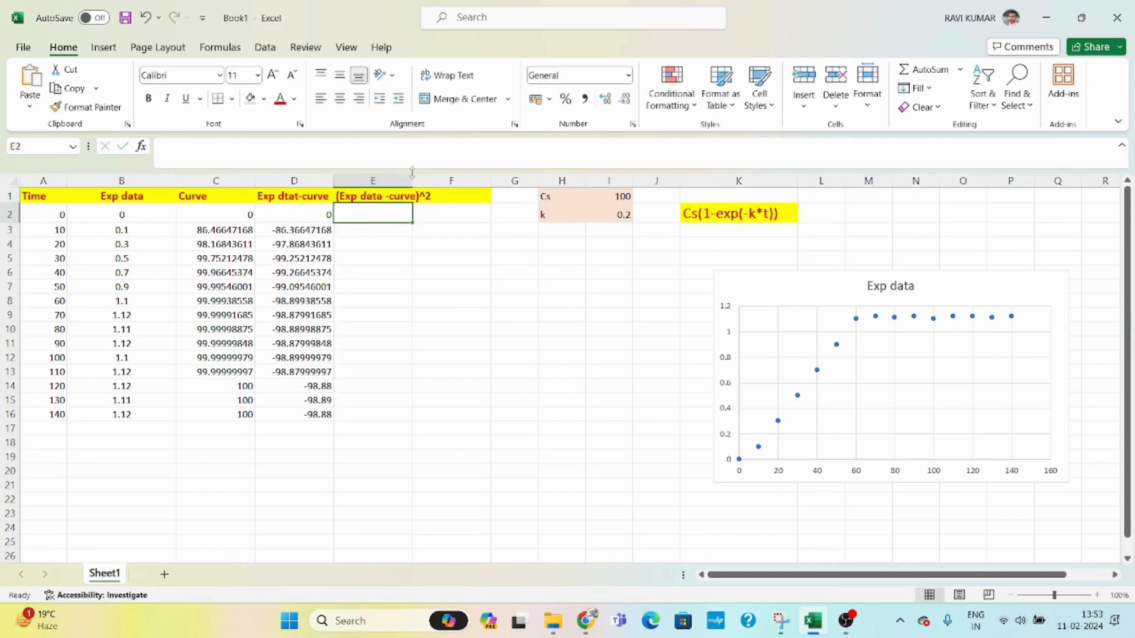
- Widen column E and enter the squared-error formula =(C2-D2)^2 in E2
{"action": "left_click_drag", "start_coordinate": [412, 183], "coordinate": [451, 184]}
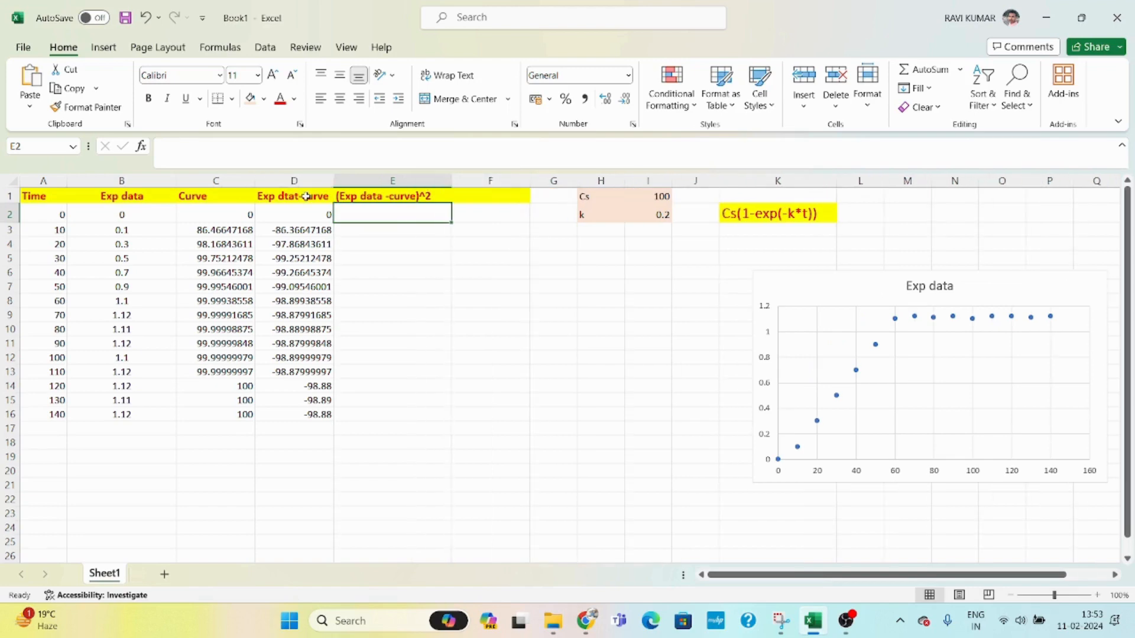
{"action": "type", "text": "="}
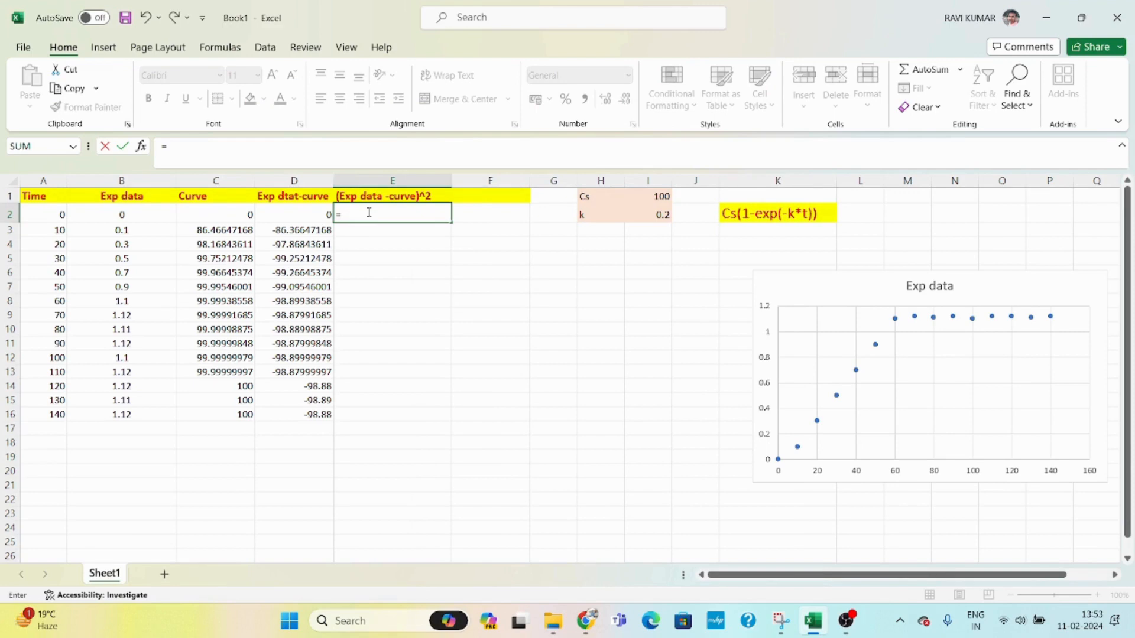
{"action": "type", "text": "("}
{"action": "left_click", "coordinate": [248, 213]}
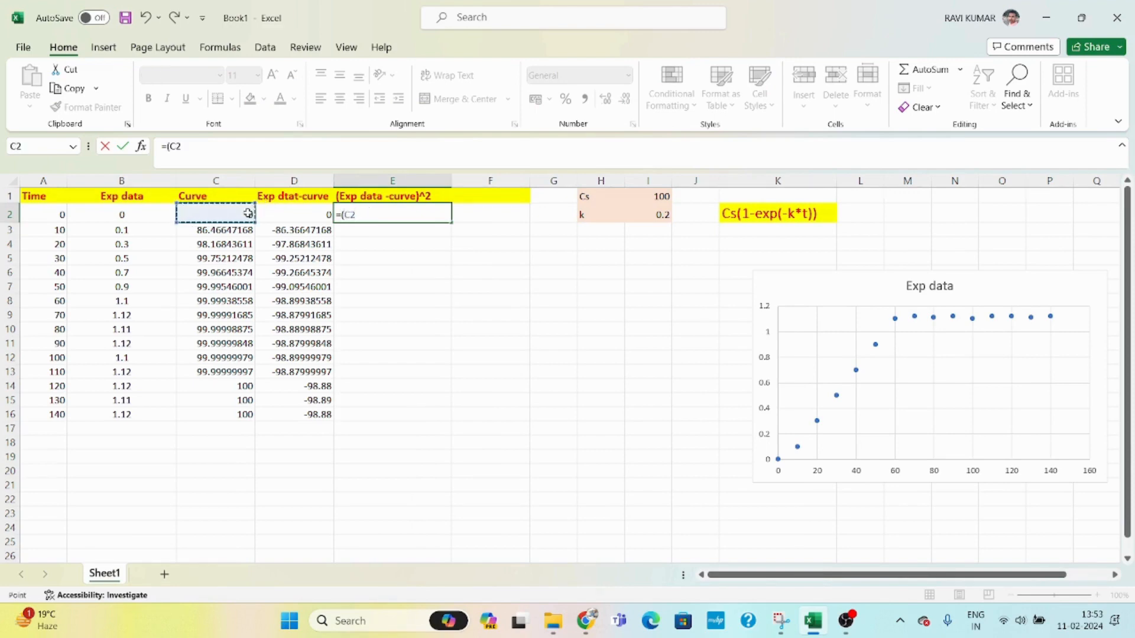
{"action": "type", "text": "-"}
{"action": "left_click", "coordinate": [293, 217]}
{"action": "type", "text": ")"}
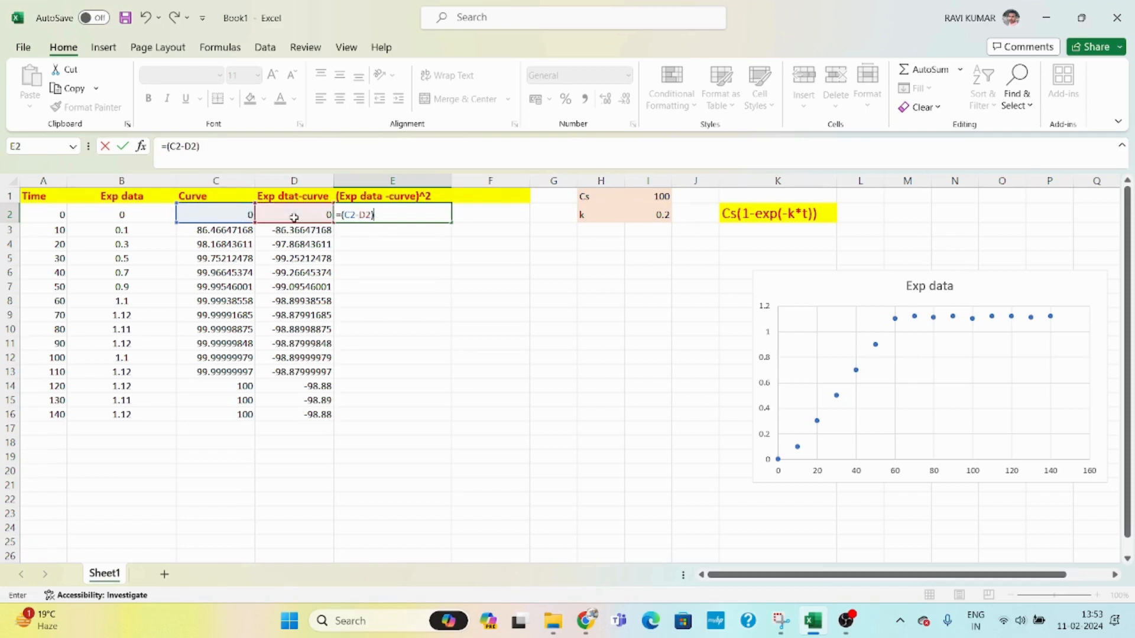
{"action": "type", "text": "^2"}
{"action": "key", "text": "Return"}
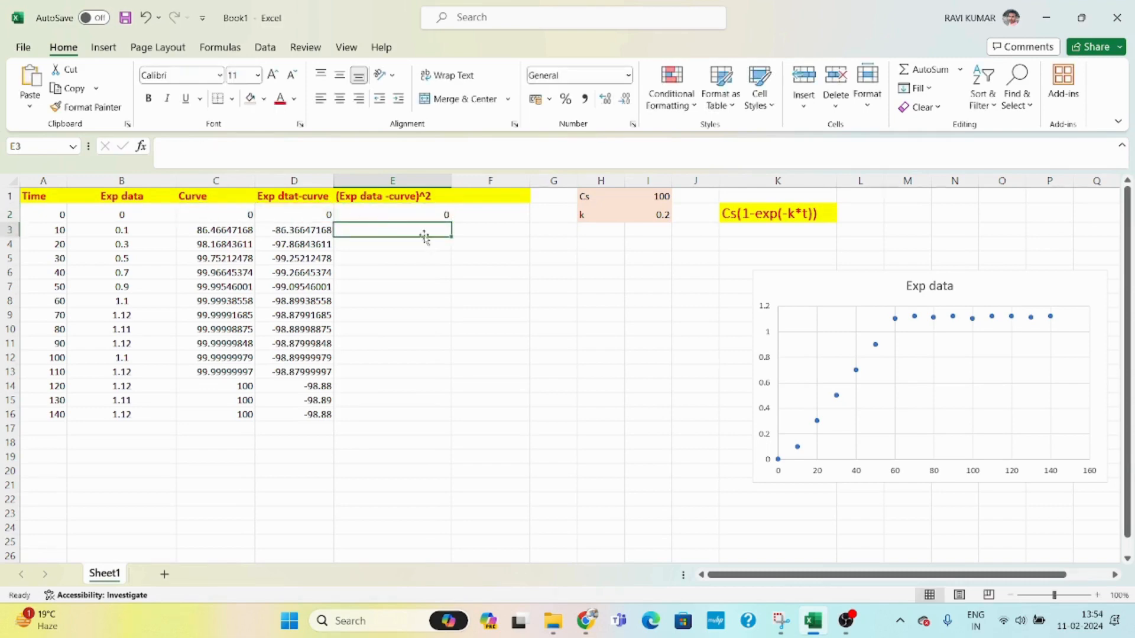
- Fill the squared-error formula from E2 down to E16
{"action": "left_click", "coordinate": [427, 214]}
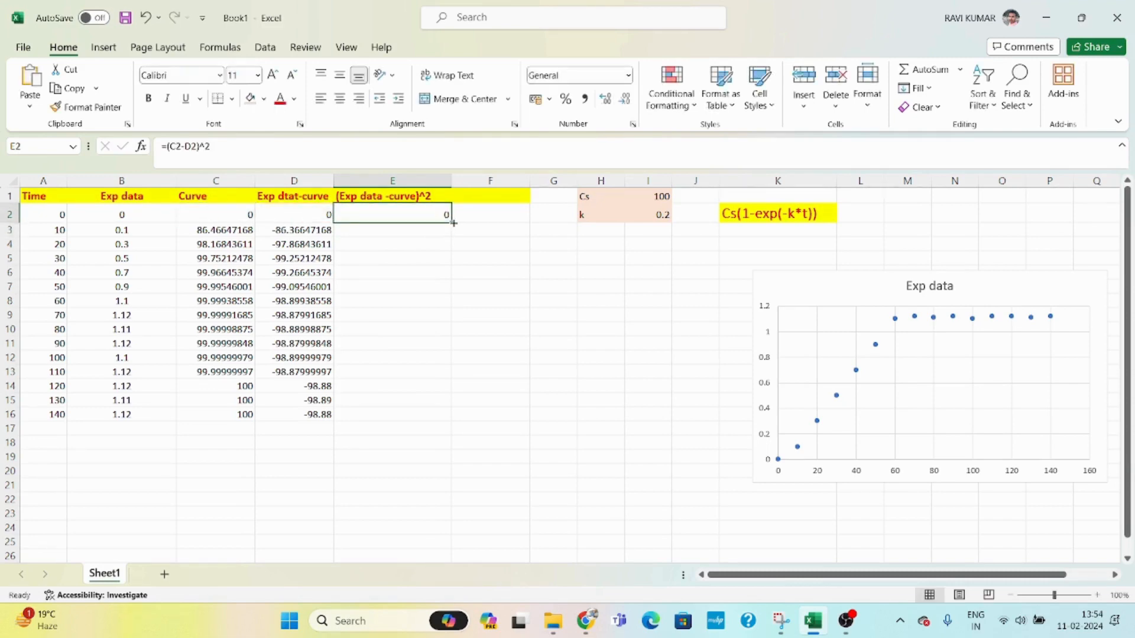
{"action": "left_click_drag", "start_coordinate": [453, 224], "coordinate": [454, 419]}
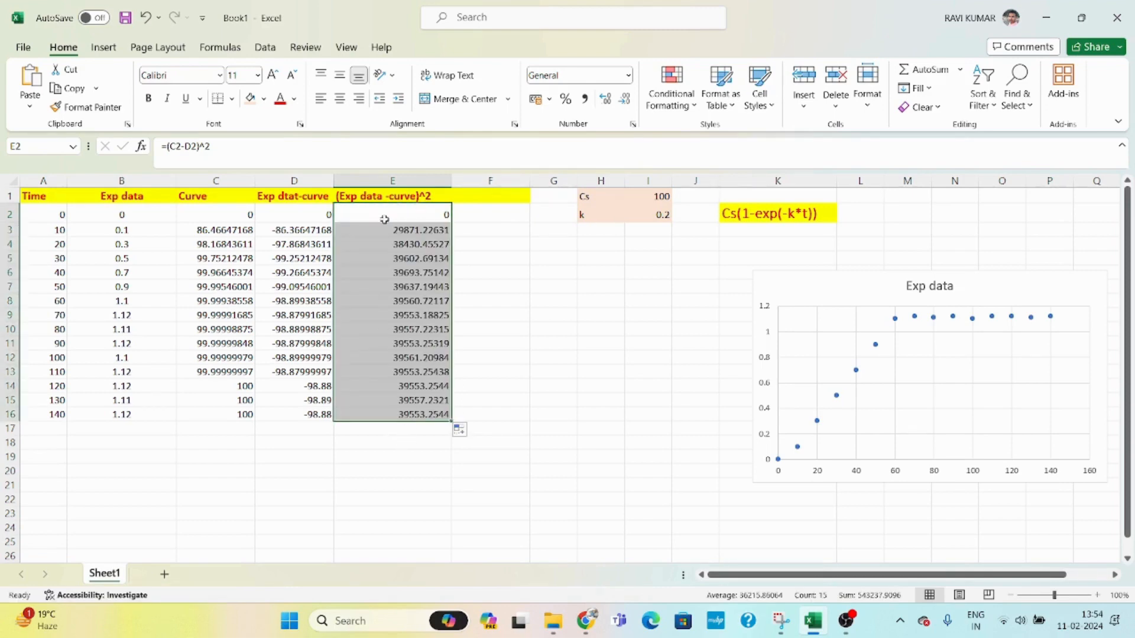
- Add the label sum in E18
{"action": "left_click", "coordinate": [376, 441]}
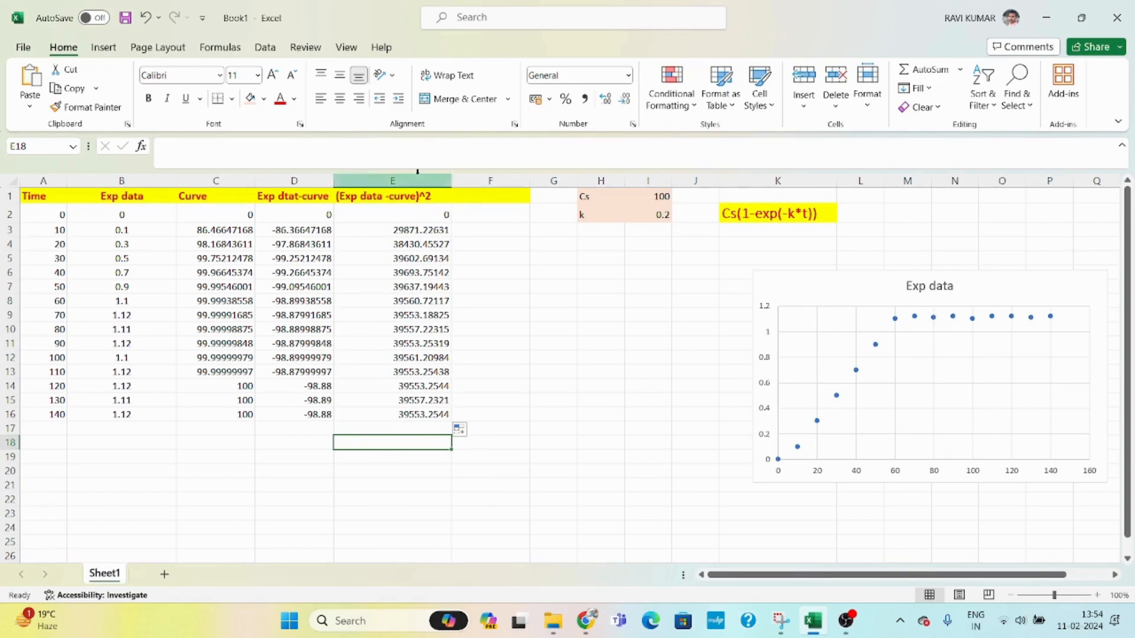
{"action": "type", "text": "sum"}
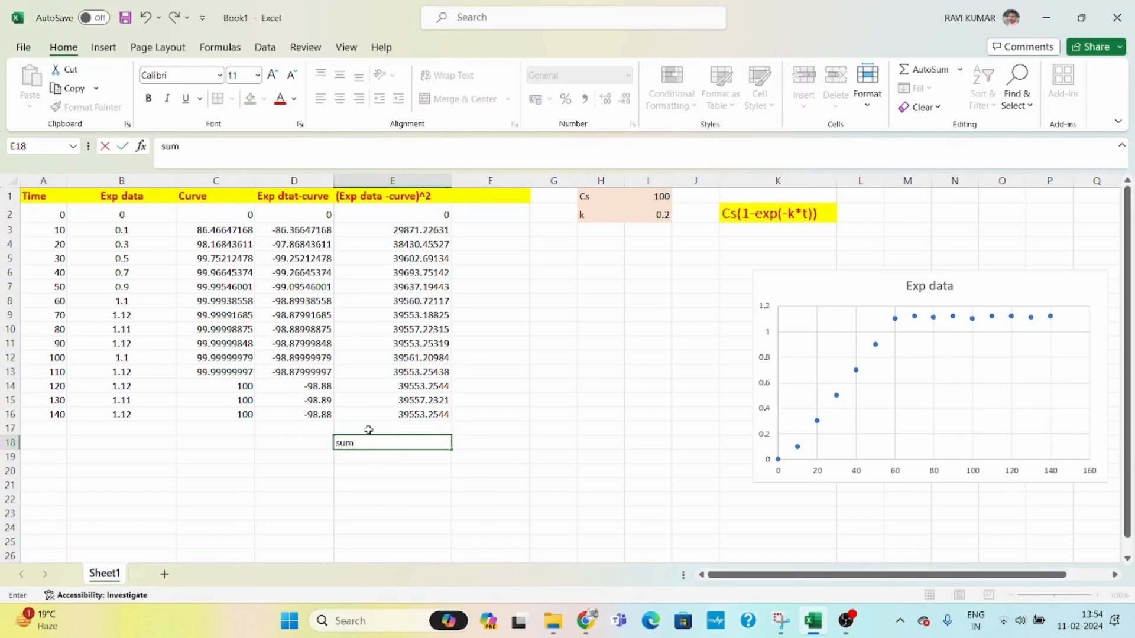
{"action": "key", "text": "Return"}
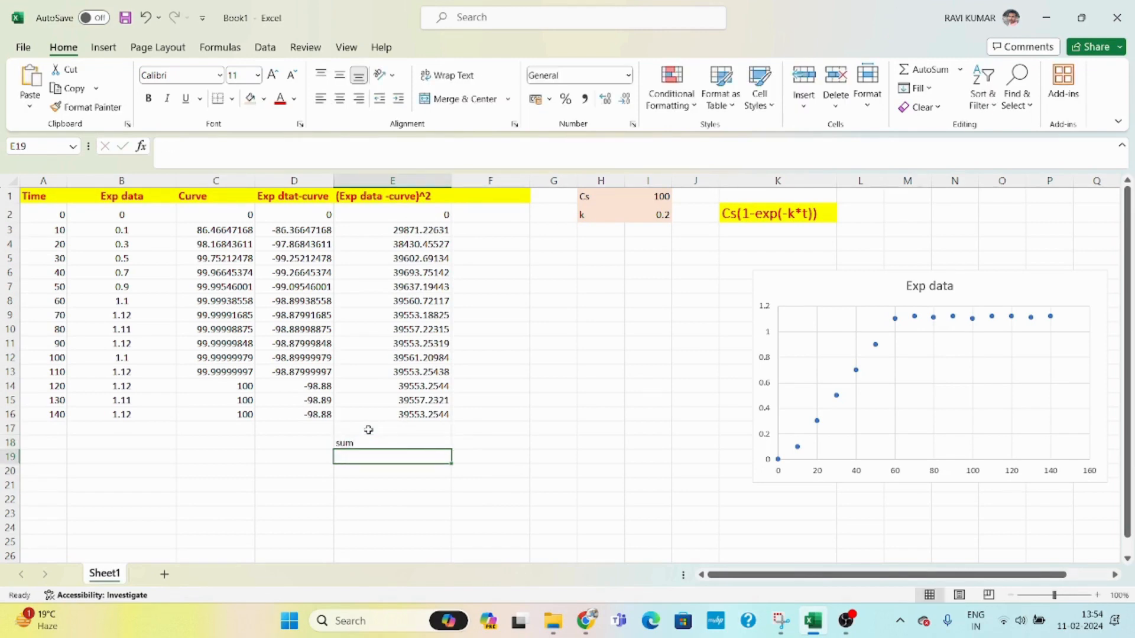
- Enter the formula =SUM(E2:E16) in E19 to total the squared errors
{"action": "type", "text": "=sum"}
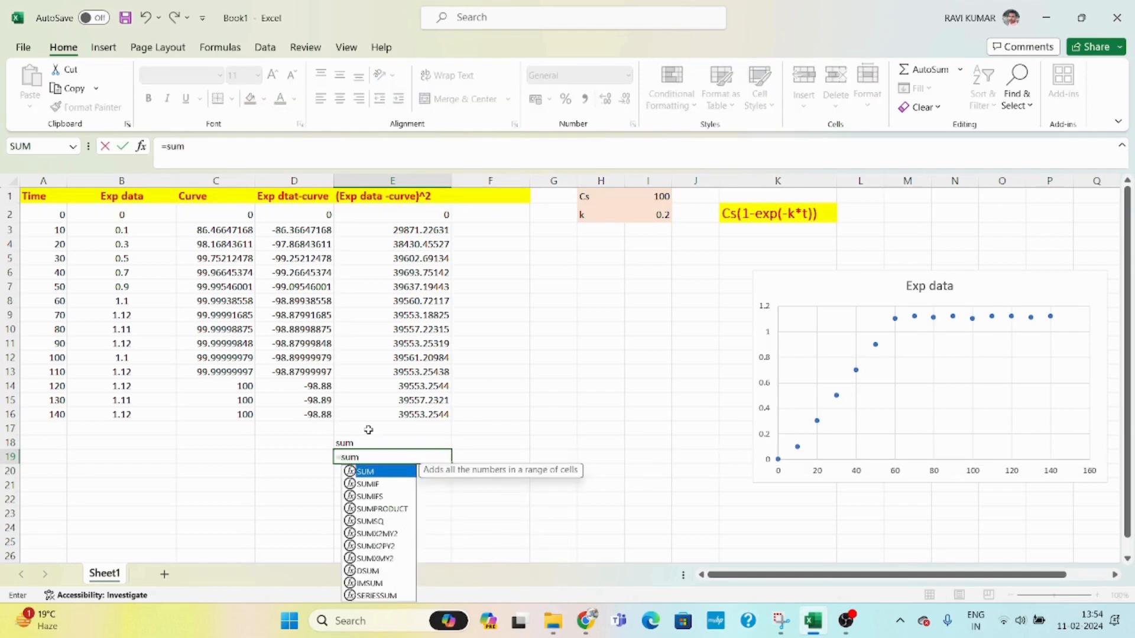
{"action": "type", "text": "("}
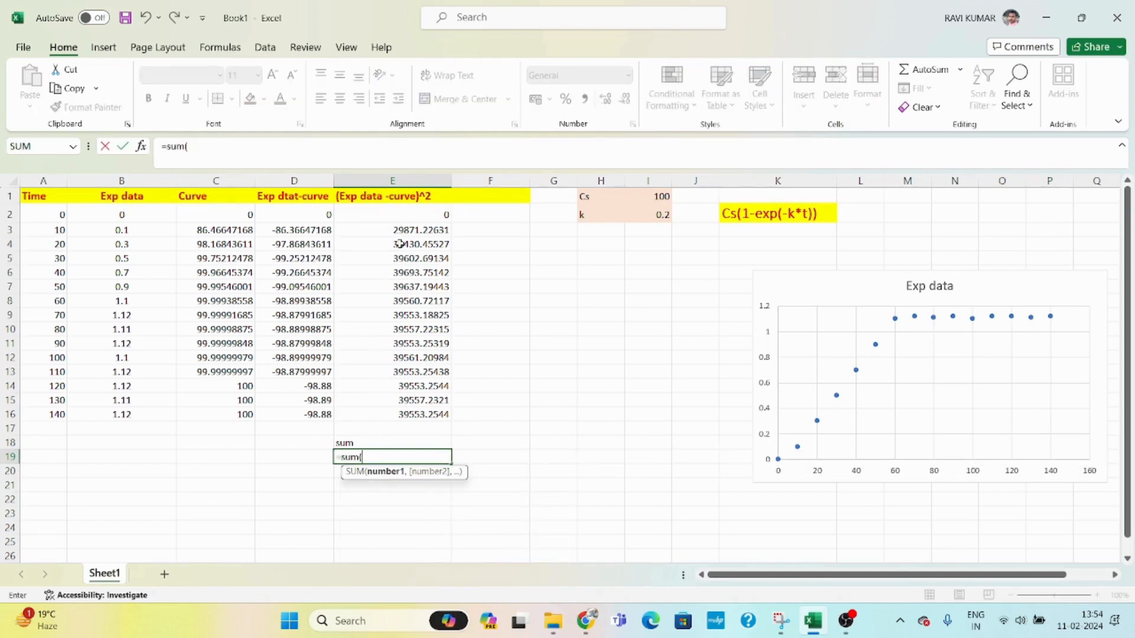
{"action": "left_click_drag", "start_coordinate": [409, 214], "coordinate": [433, 409]}
{"action": "type", "text": ")"}
{"action": "key", "text": "Return"}
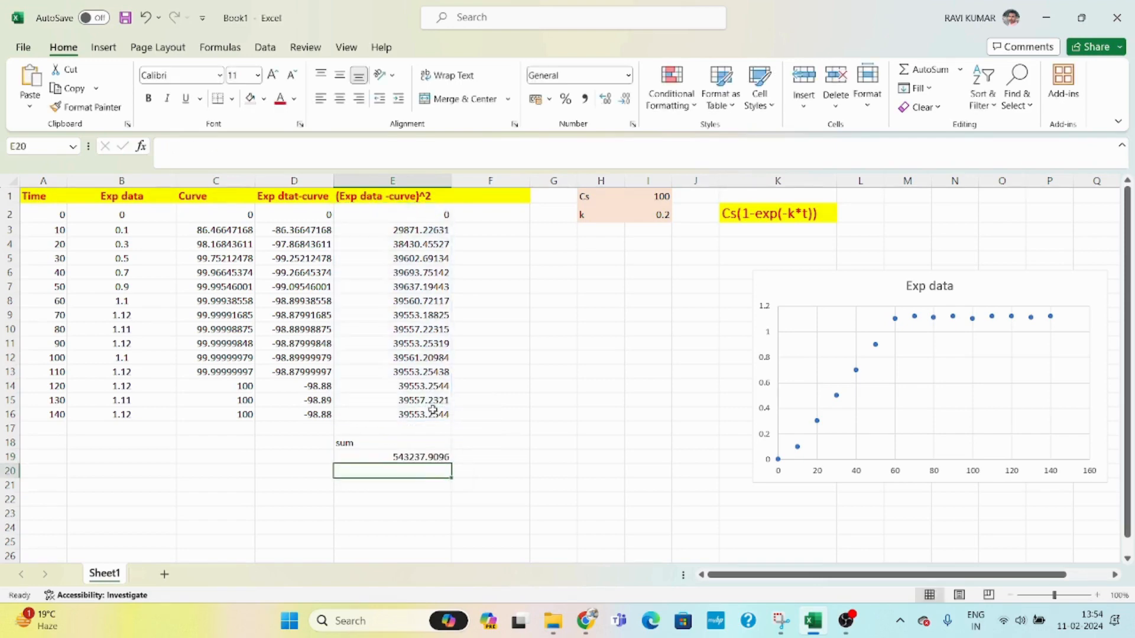
- Shade the sum label and total cells E18:E19 with a light orange fill
{"action": "left_click", "coordinate": [420, 456]}
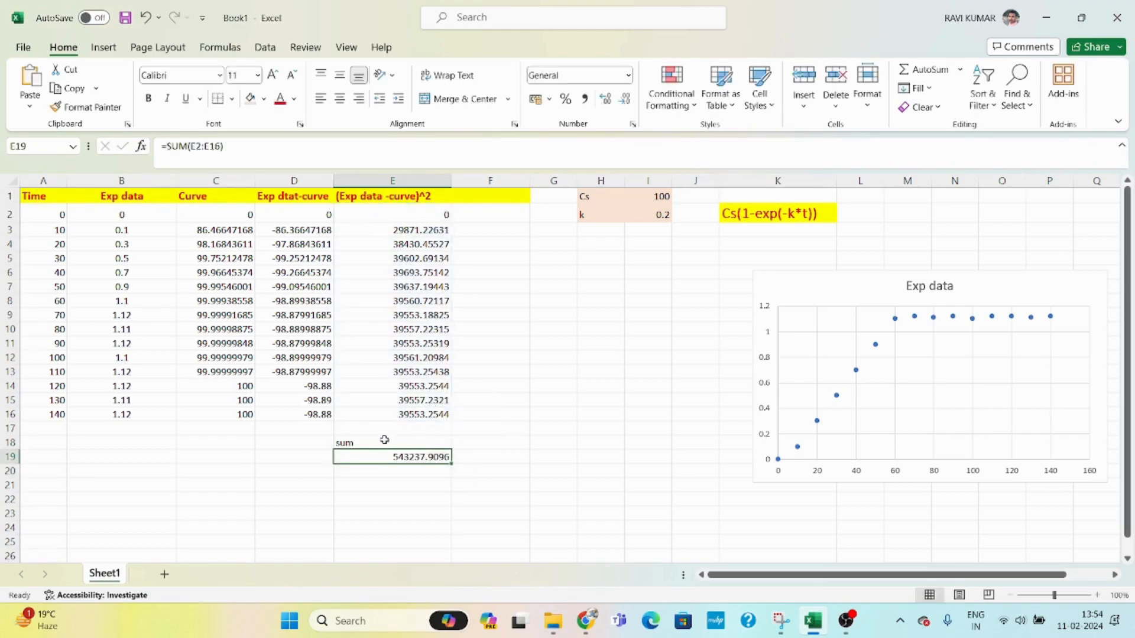
{"action": "left_click_drag", "start_coordinate": [384, 441], "coordinate": [393, 456]}
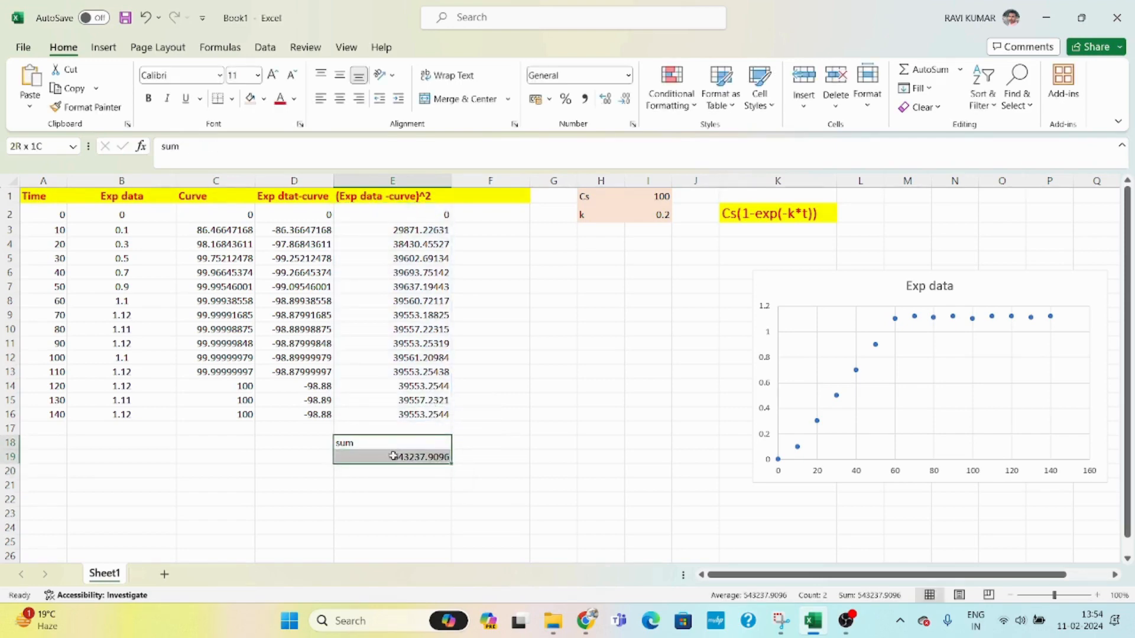
{"action": "left_click", "coordinate": [250, 99]}
{"action": "left_click", "coordinate": [573, 332]}
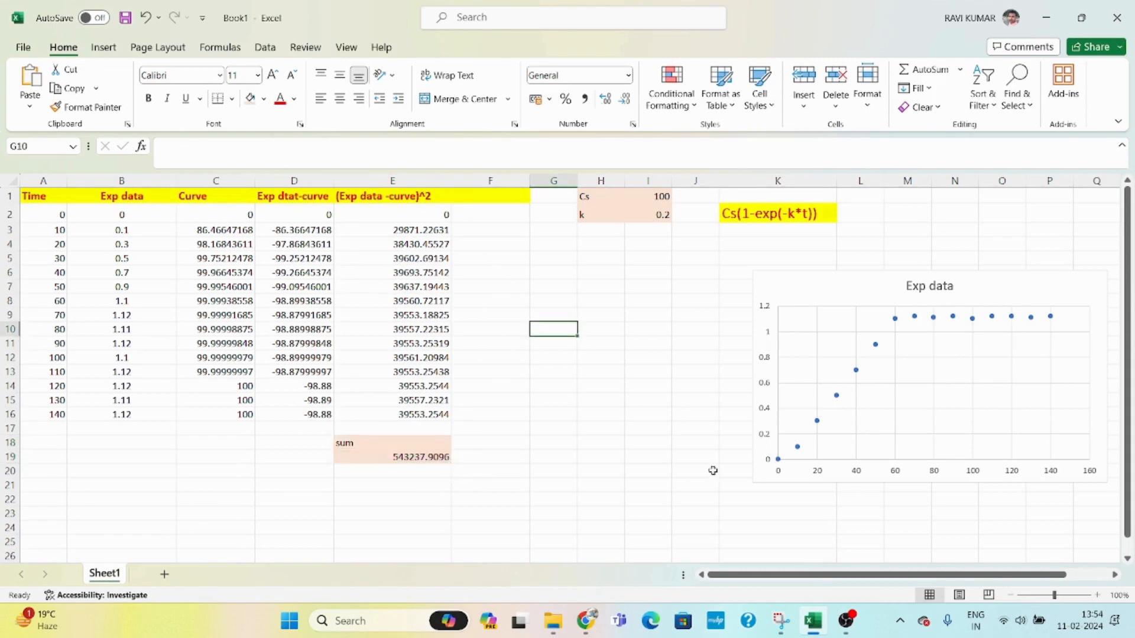
- Move the chart and add a series named curve with X values A2:A16 and Y values C2:C16
{"action": "left_click_drag", "start_coordinate": [823, 301], "coordinate": [656, 312]}
{"action": "left_click", "coordinate": [742, 373]}
{"action": "right_click", "coordinate": [742, 372]}
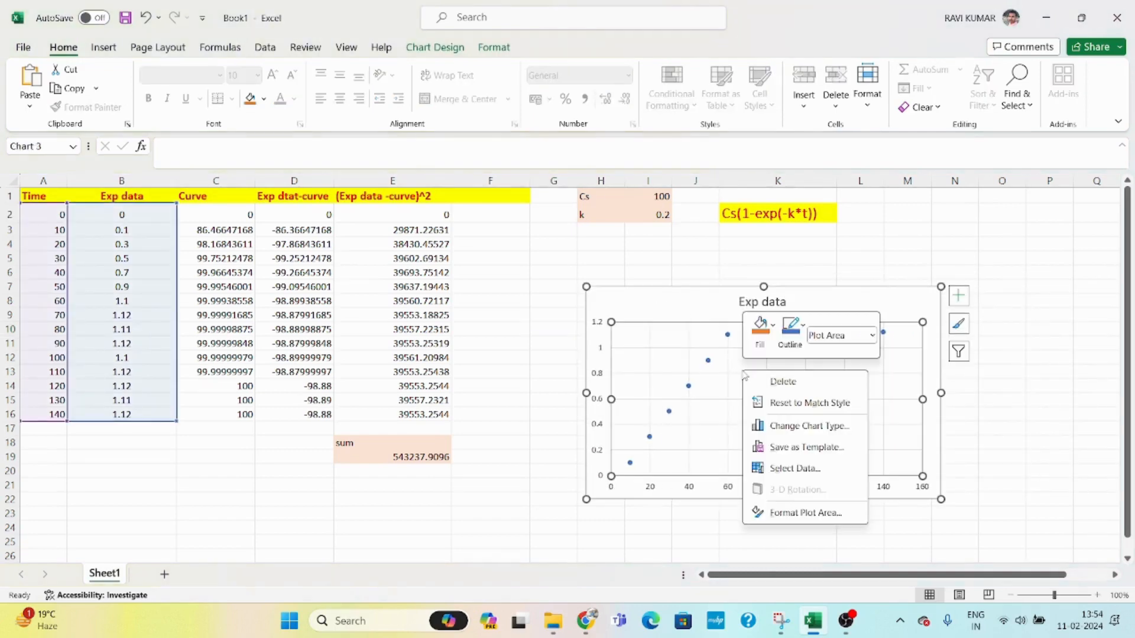
{"action": "left_click", "coordinate": [792, 468]}
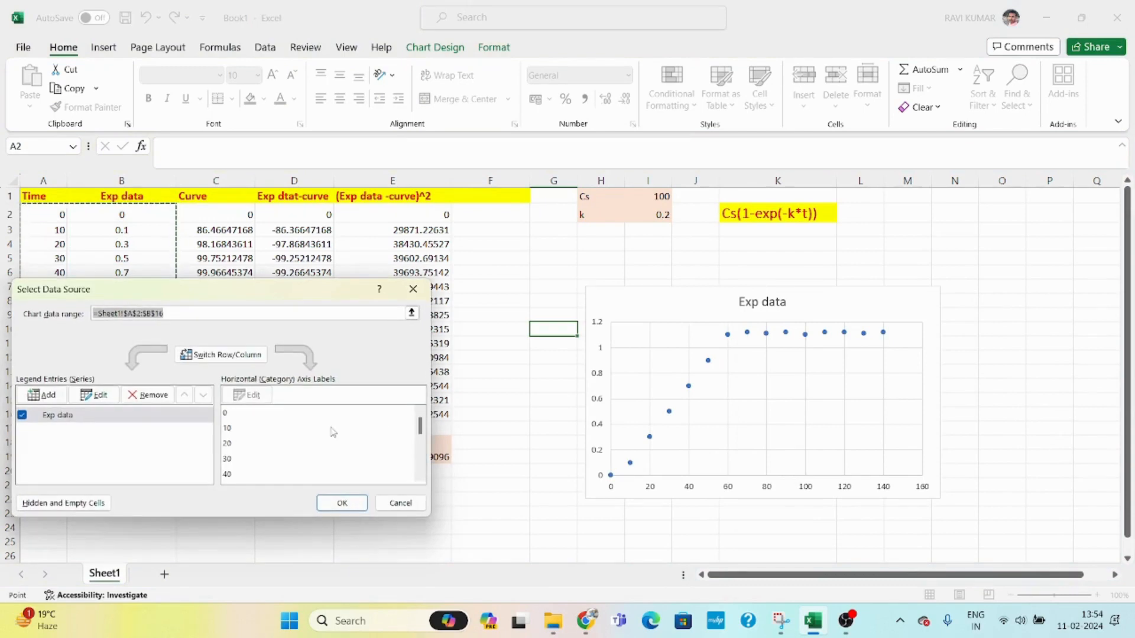
{"action": "left_click", "coordinate": [38, 395]}
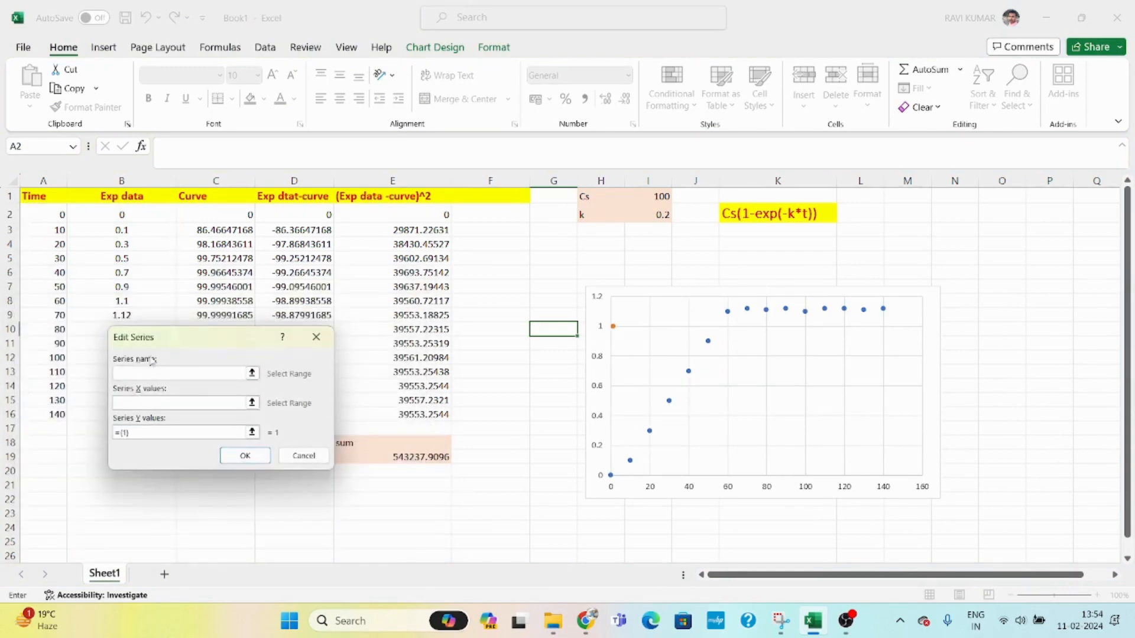
{"action": "left_click_drag", "start_coordinate": [180, 332], "coordinate": [513, 335]}
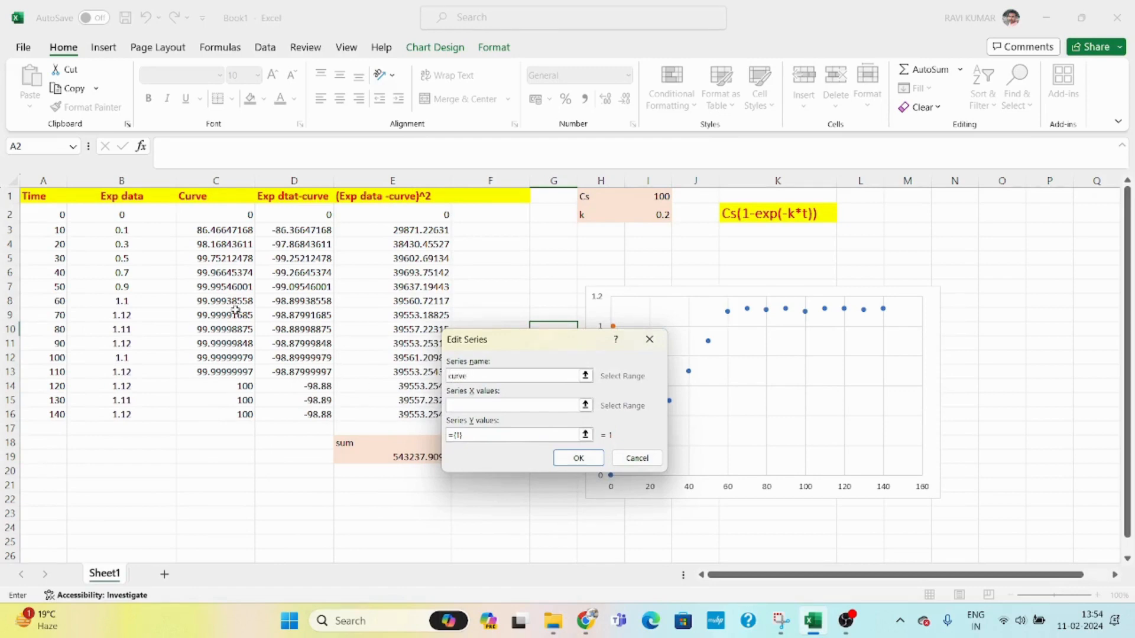
{"action": "left_click", "coordinate": [478, 403]}
{"action": "left_click_drag", "start_coordinate": [56, 214], "coordinate": [65, 413]}
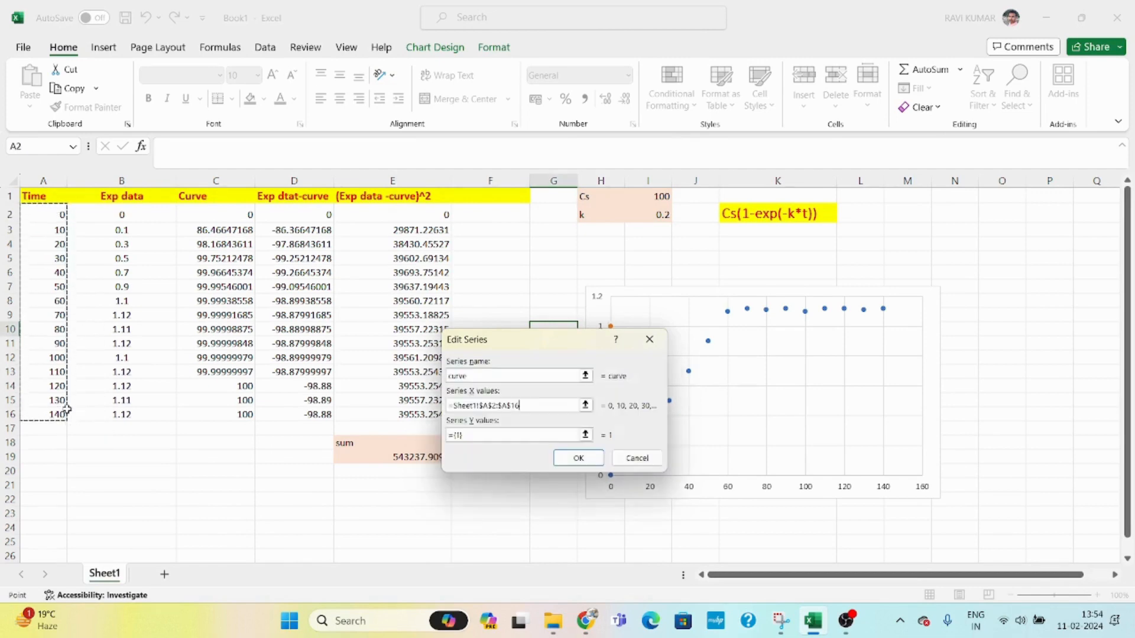
{"action": "left_click", "coordinate": [476, 438]}
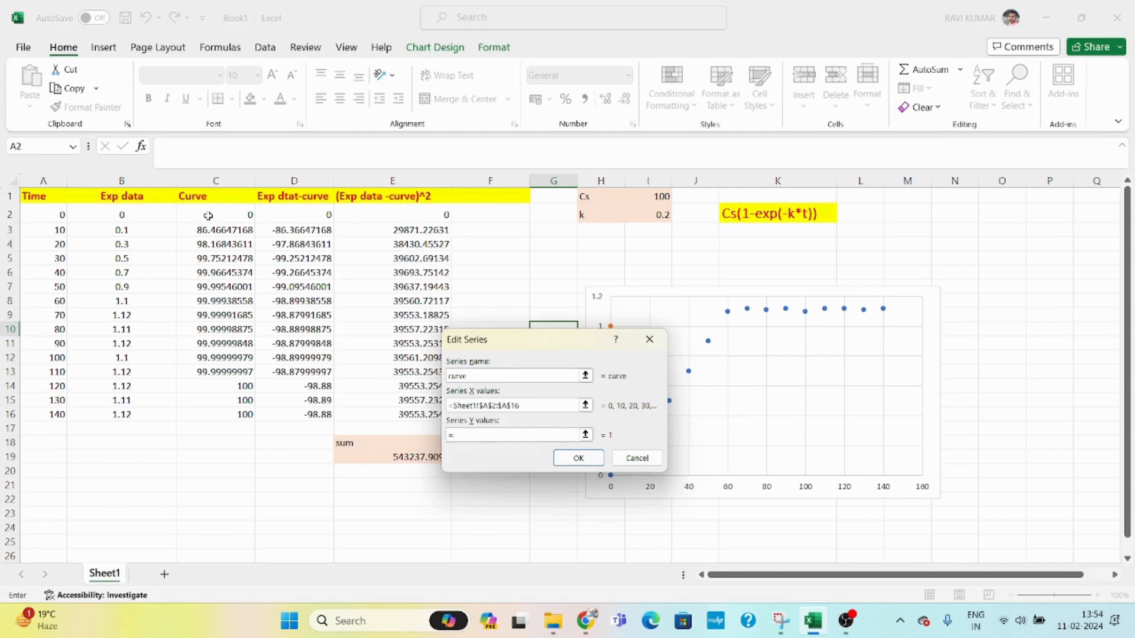
{"action": "left_click_drag", "start_coordinate": [208, 215], "coordinate": [225, 410]}
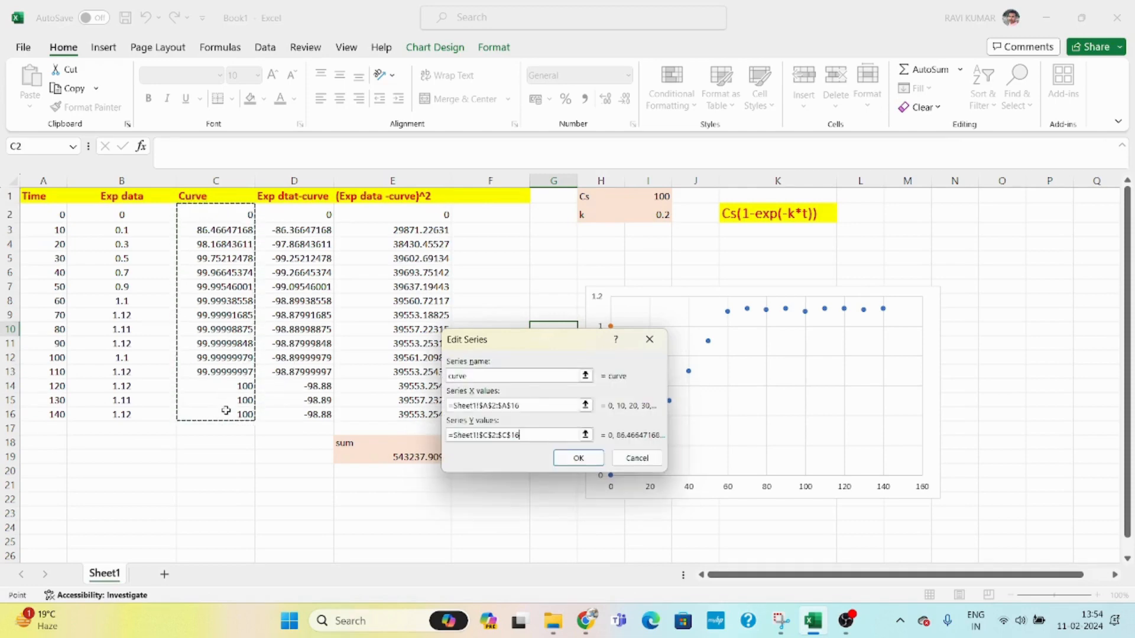
{"action": "left_click", "coordinate": [578, 458]}
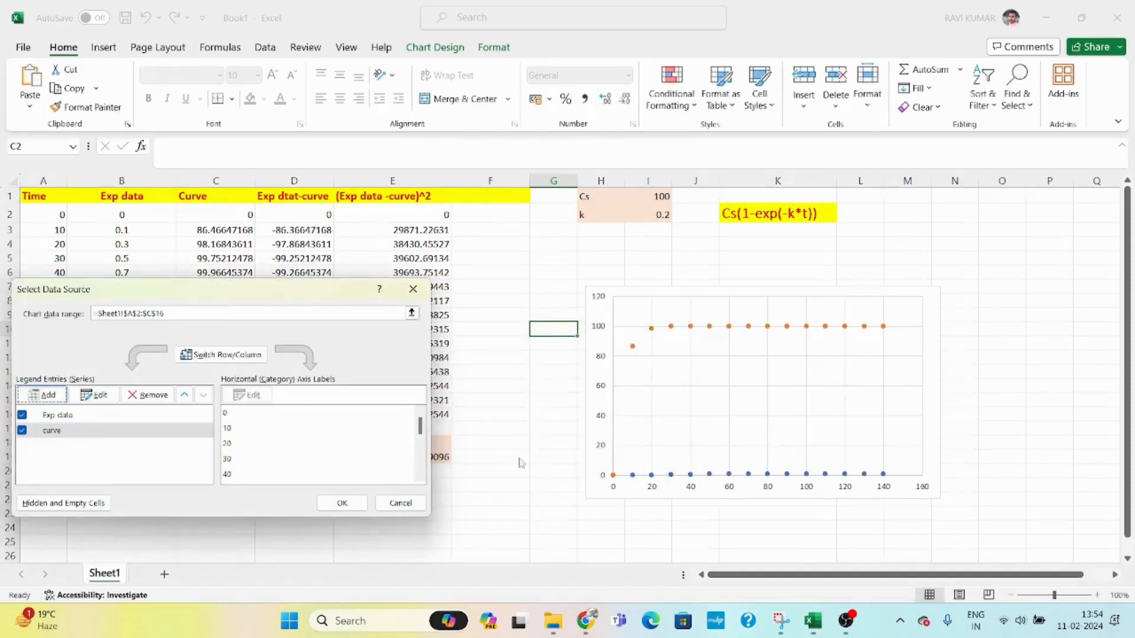
{"action": "left_click", "coordinate": [341, 501]}
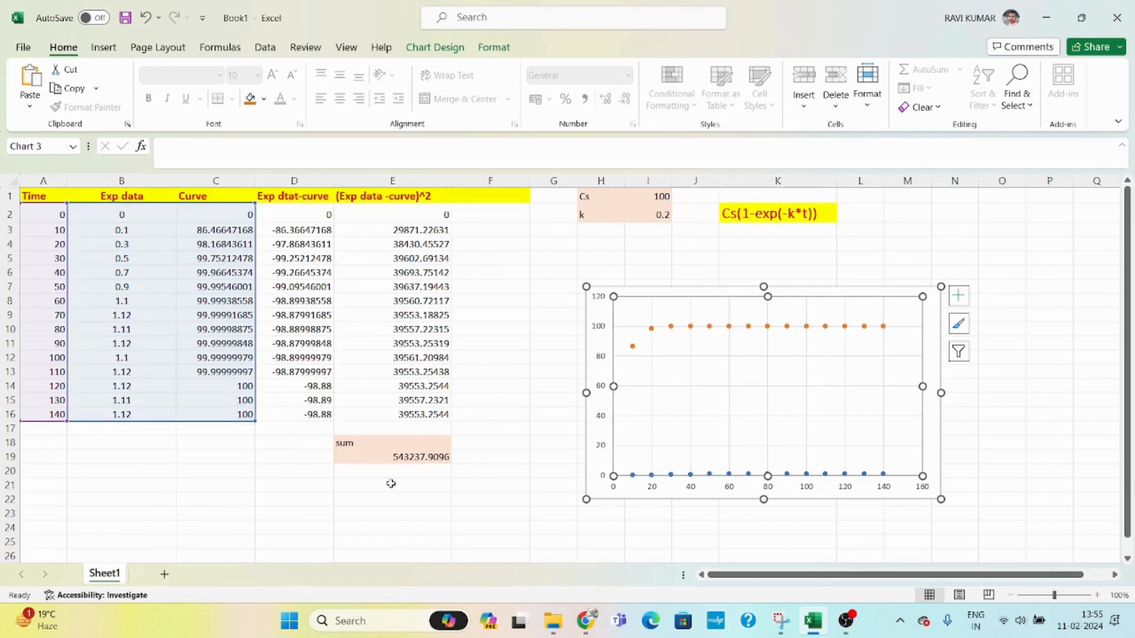
- Run Solver to minimize E19 by changing cells I1:I2 with the GRG Nonlinear method, keeping the solution
{"action": "left_click", "coordinate": [492, 455]}
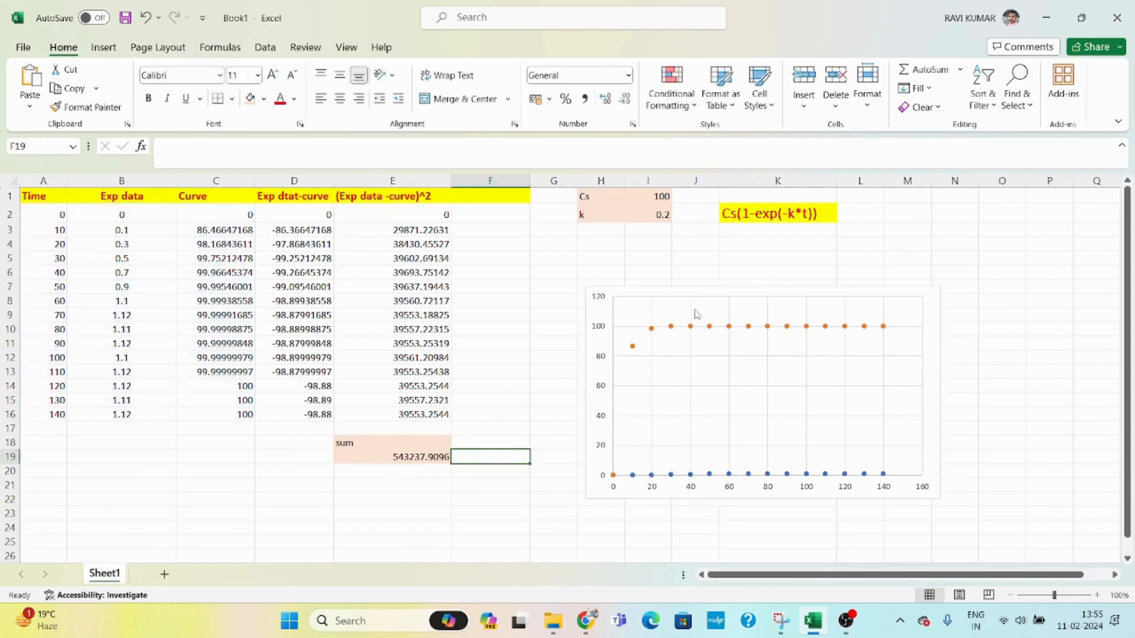
{"action": "left_click", "coordinate": [434, 459]}
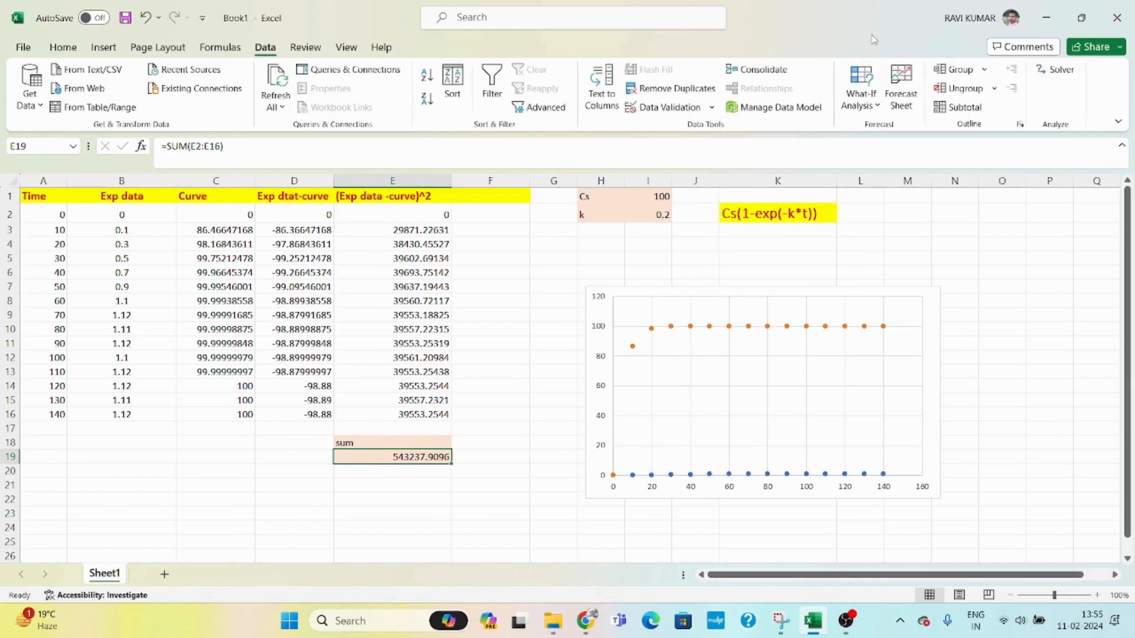
{"action": "left_click", "coordinate": [1061, 69]}
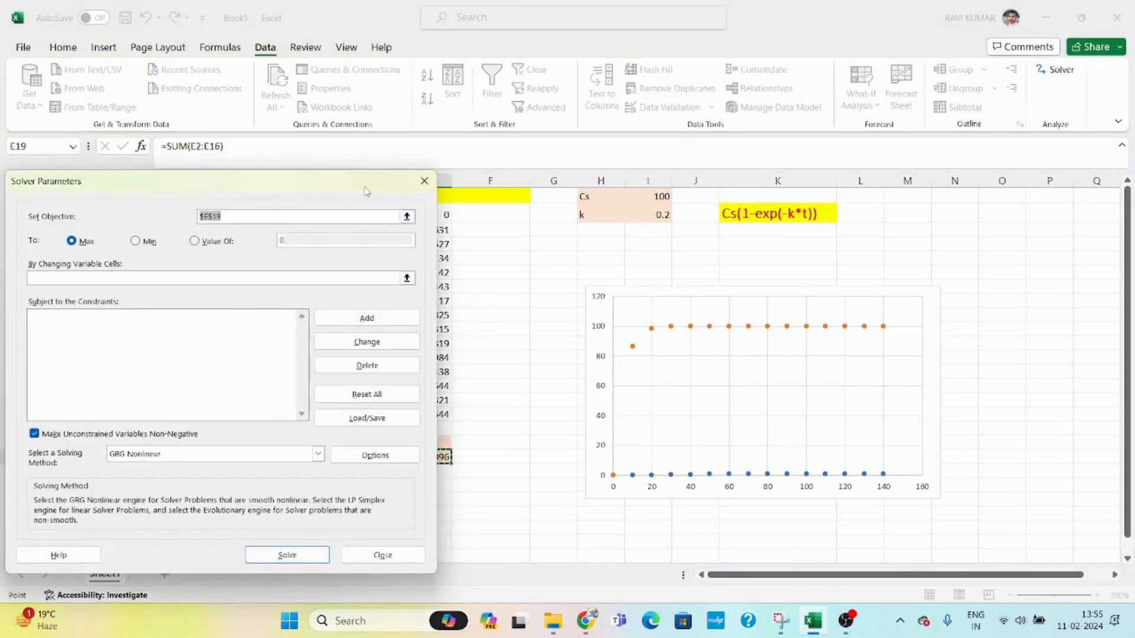
{"action": "left_click_drag", "start_coordinate": [366, 190], "coordinate": [408, 28]}
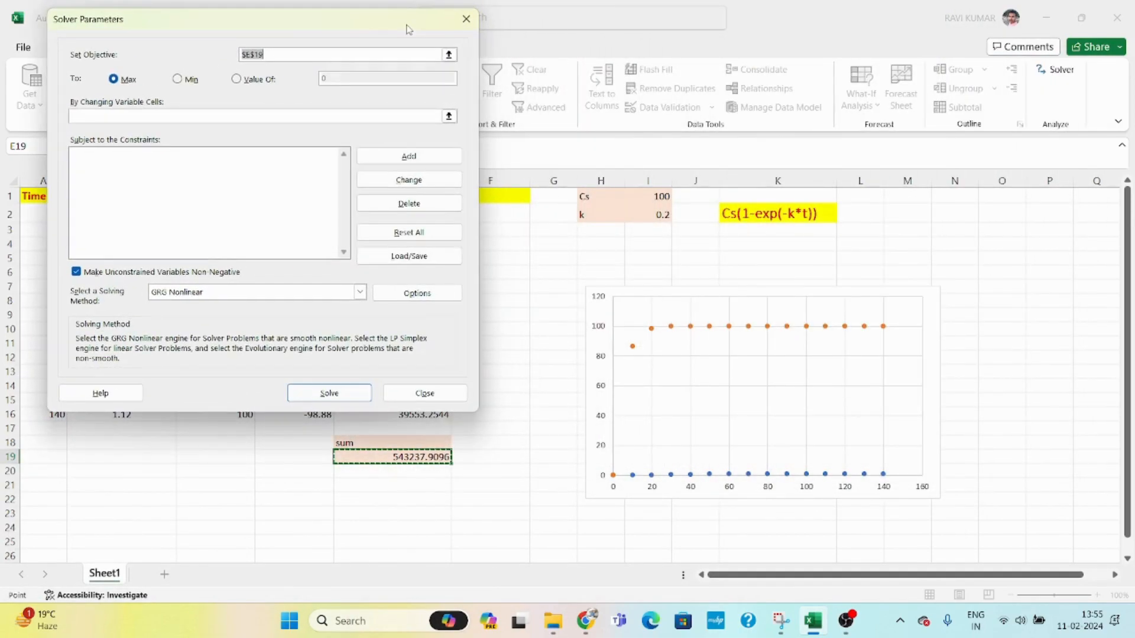
{"action": "left_click", "coordinate": [419, 455]}
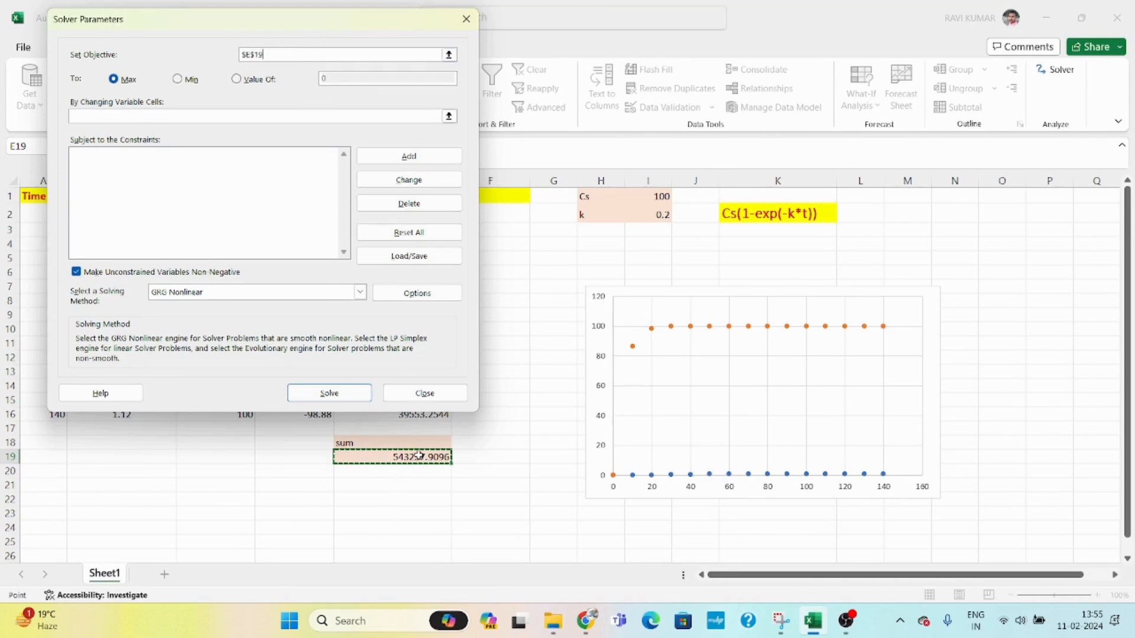
{"action": "left_click", "coordinate": [177, 79]}
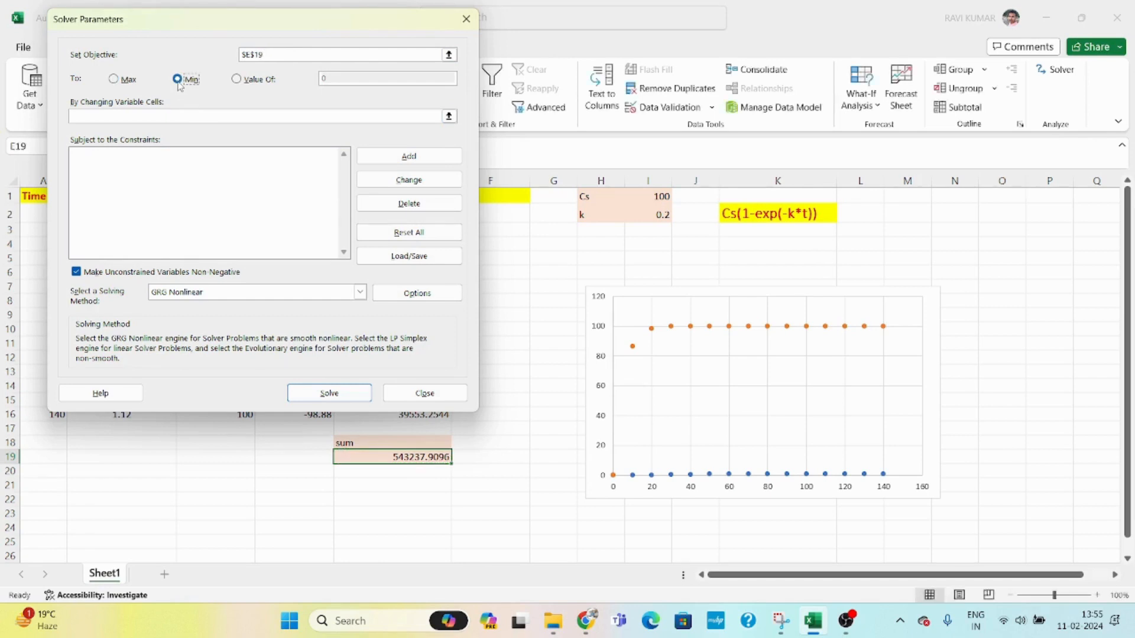
{"action": "left_click", "coordinate": [176, 116]}
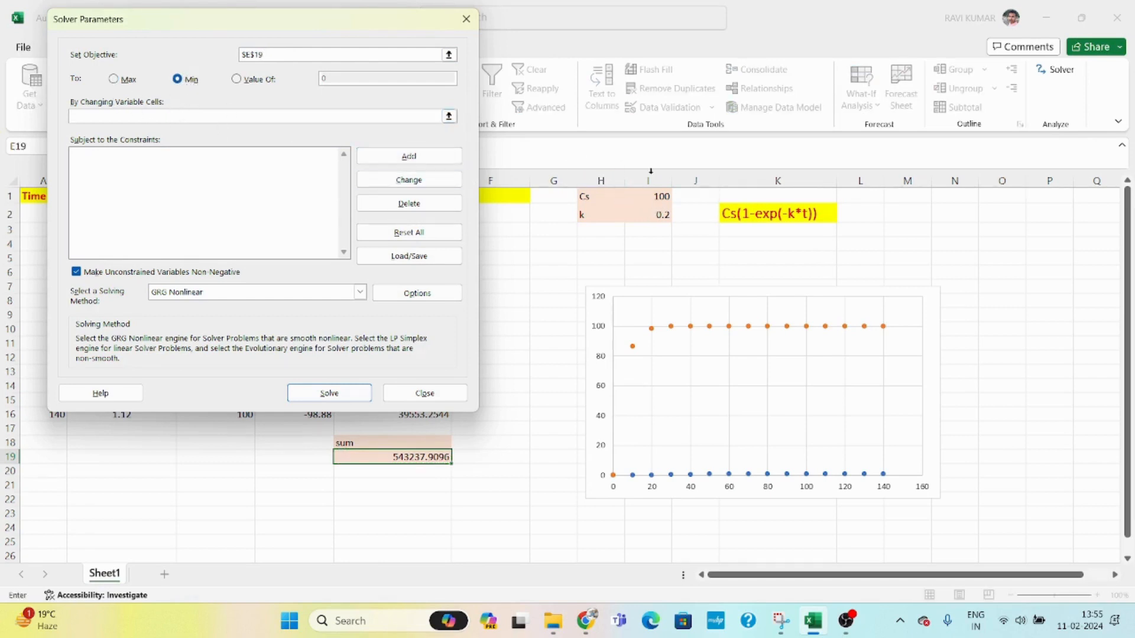
{"action": "left_click_drag", "start_coordinate": [663, 195], "coordinate": [665, 217]}
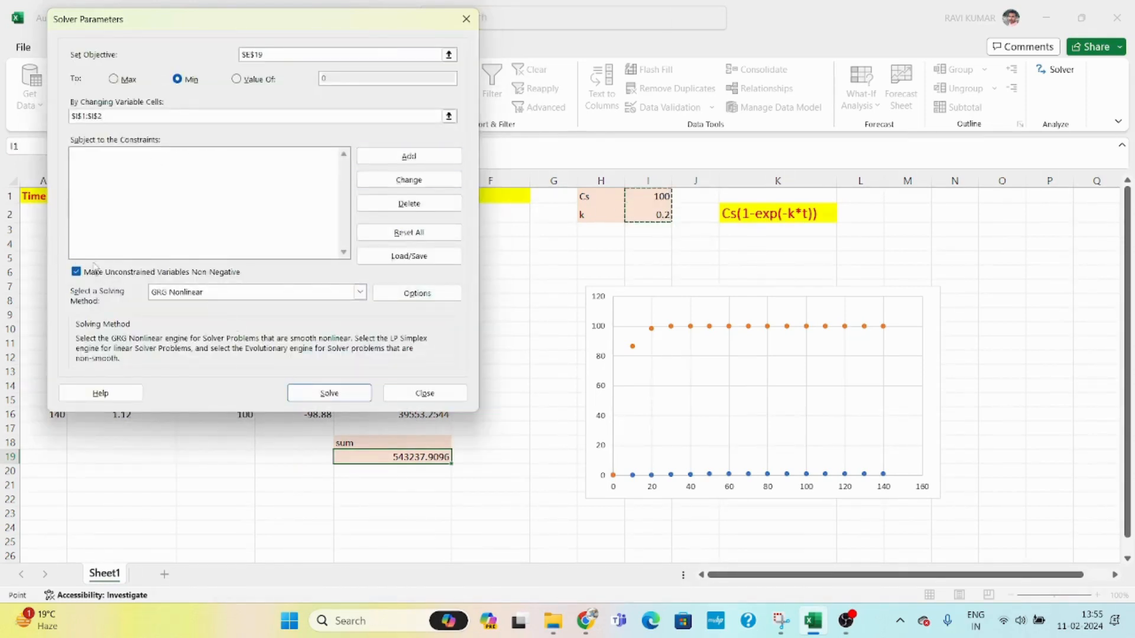
{"action": "left_click", "coordinate": [324, 400]}
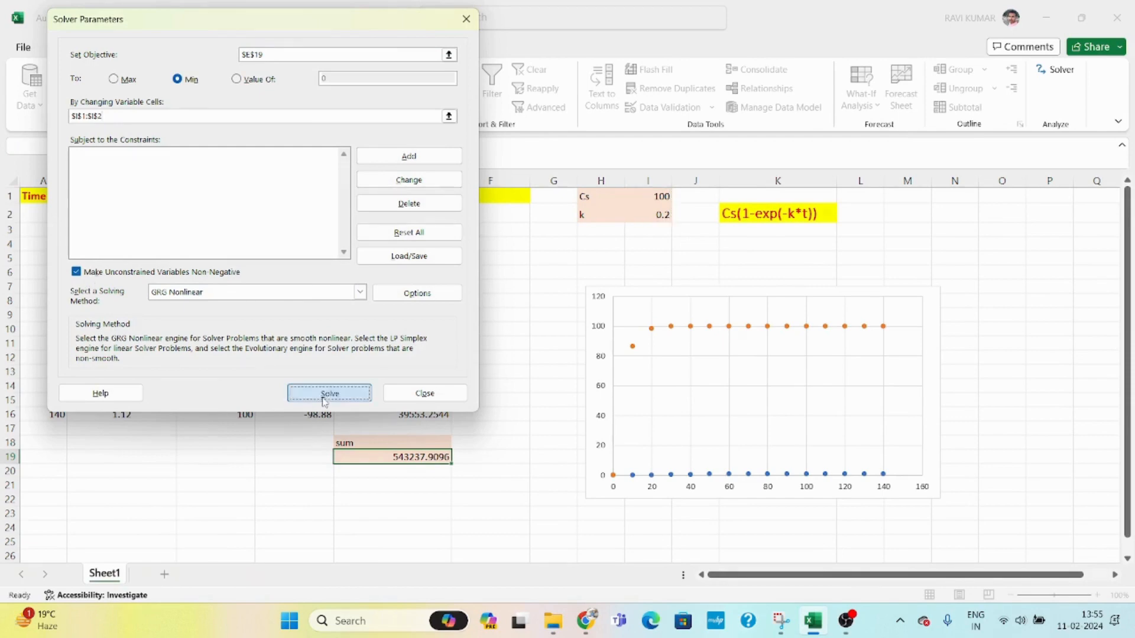
{"action": "left_click", "coordinate": [392, 338]}
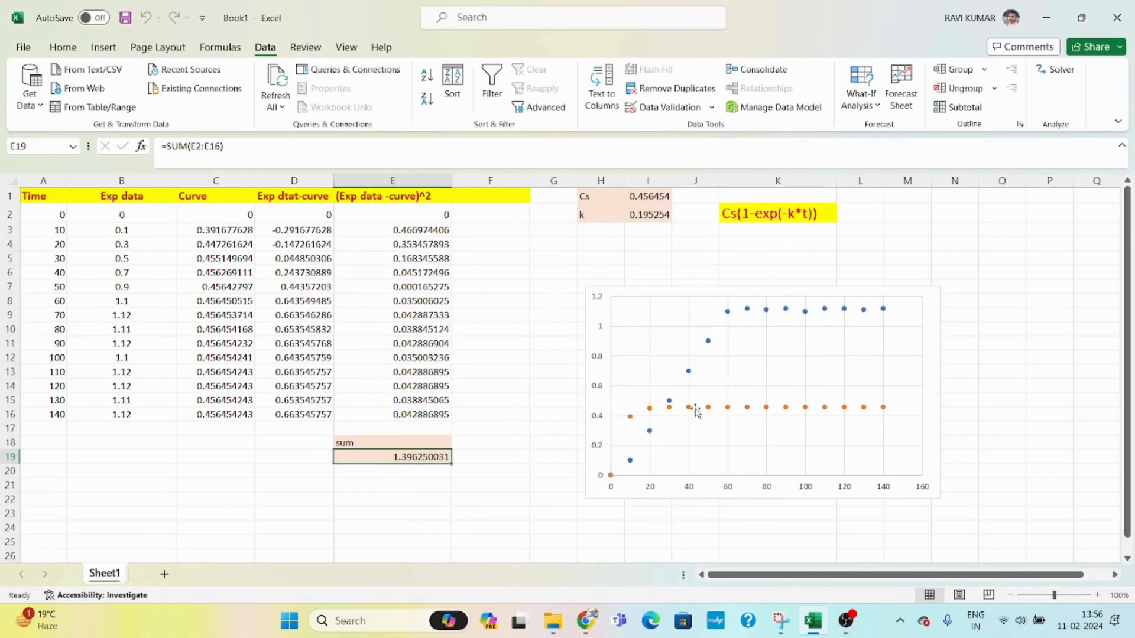
- Give the curve series an orange outline so its points are joined by a line
{"action": "left_click", "coordinate": [786, 409]}
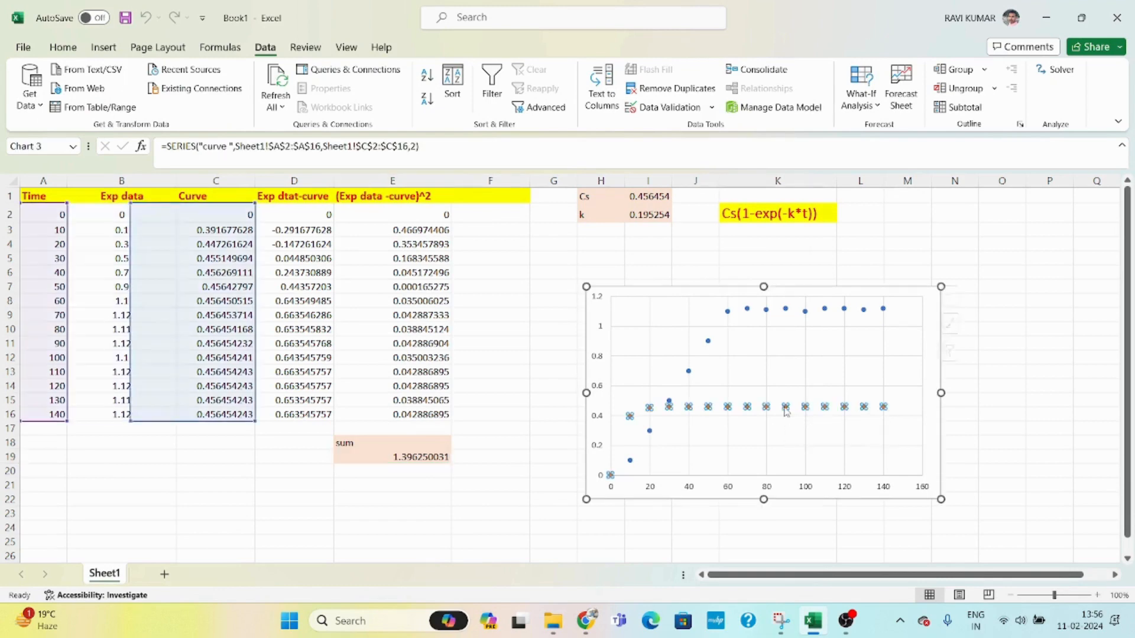
{"action": "right_click", "coordinate": [787, 411]}
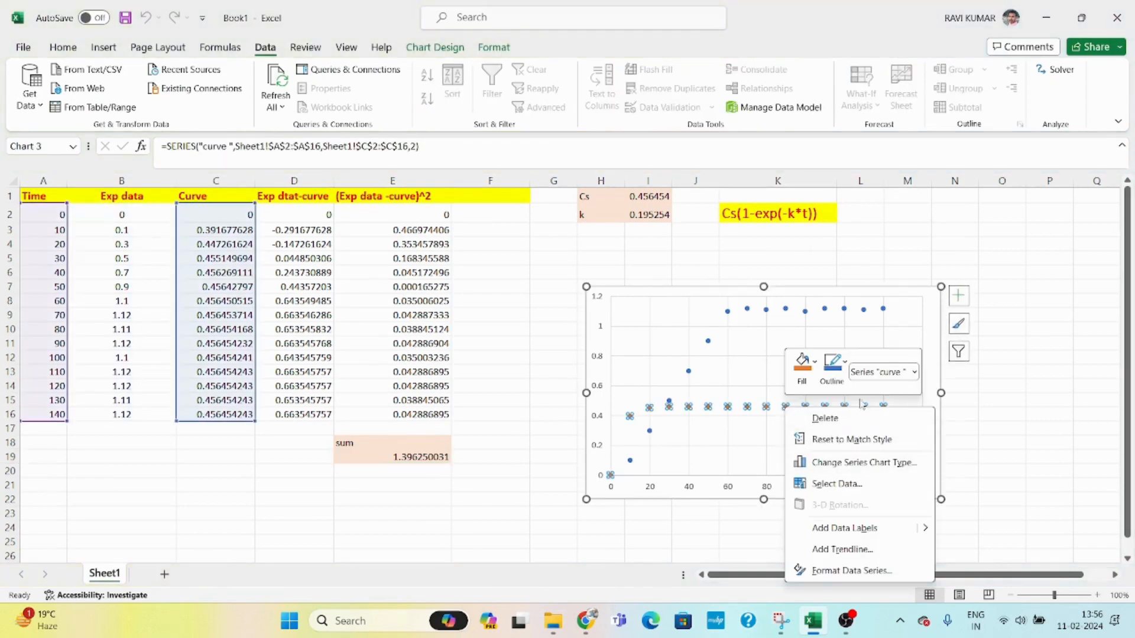
{"action": "left_click", "coordinate": [844, 371]}
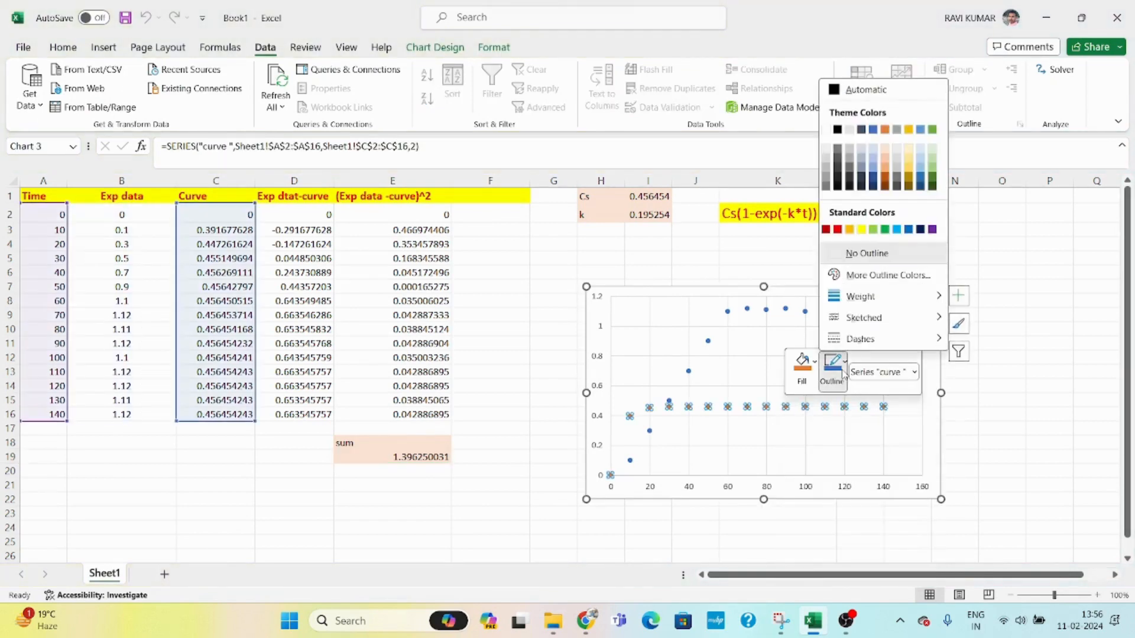
{"action": "left_click", "coordinate": [885, 130]}
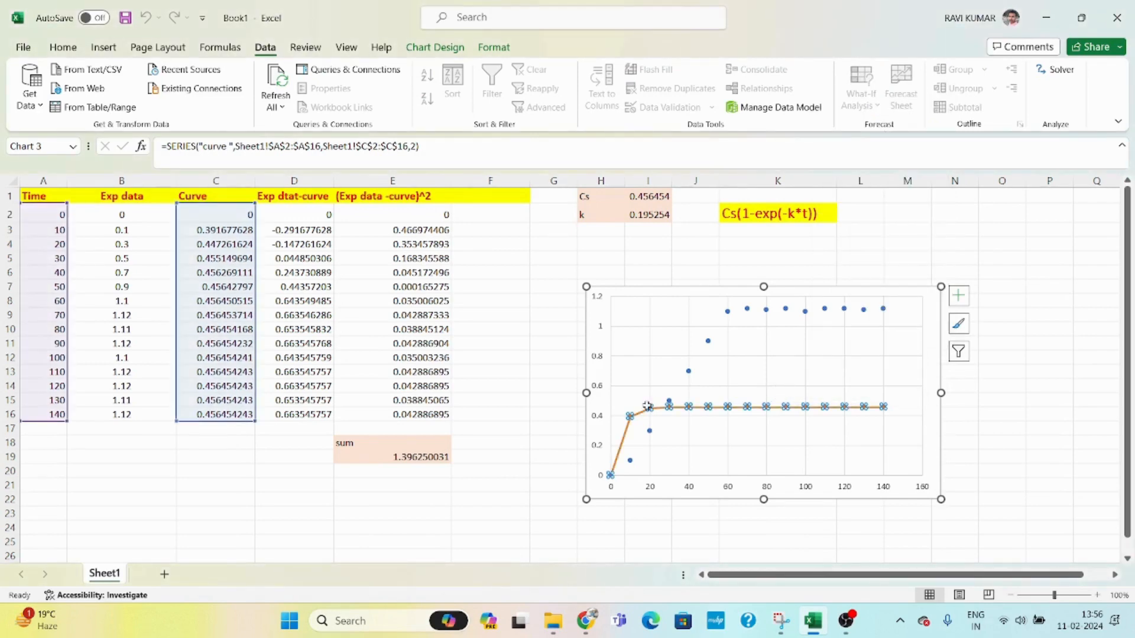
{"action": "left_click", "coordinate": [499, 460]}
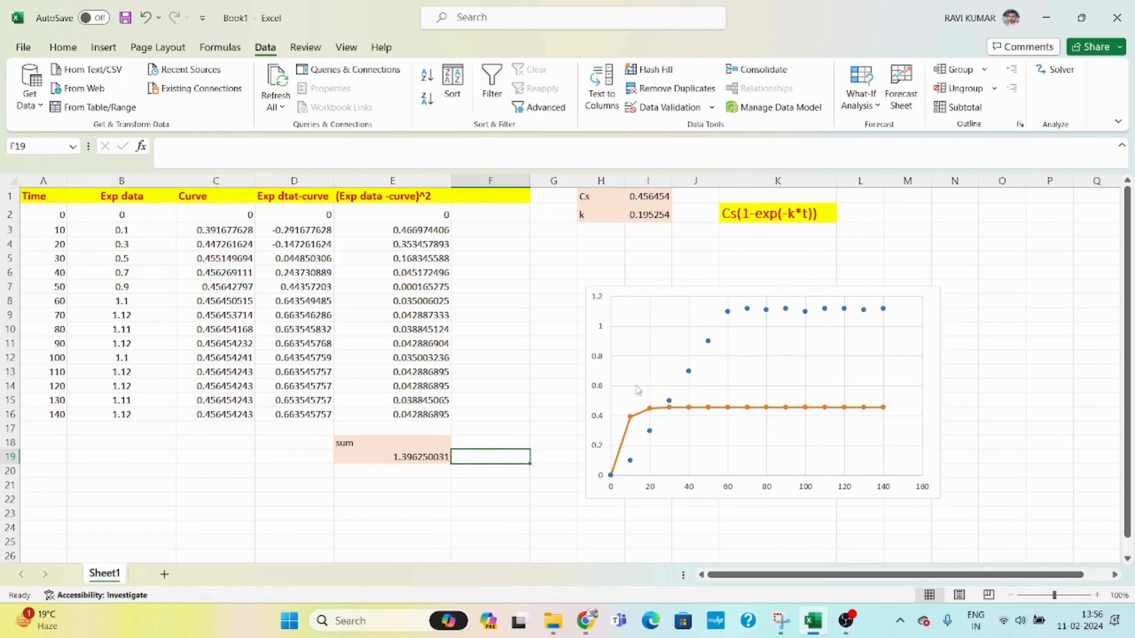